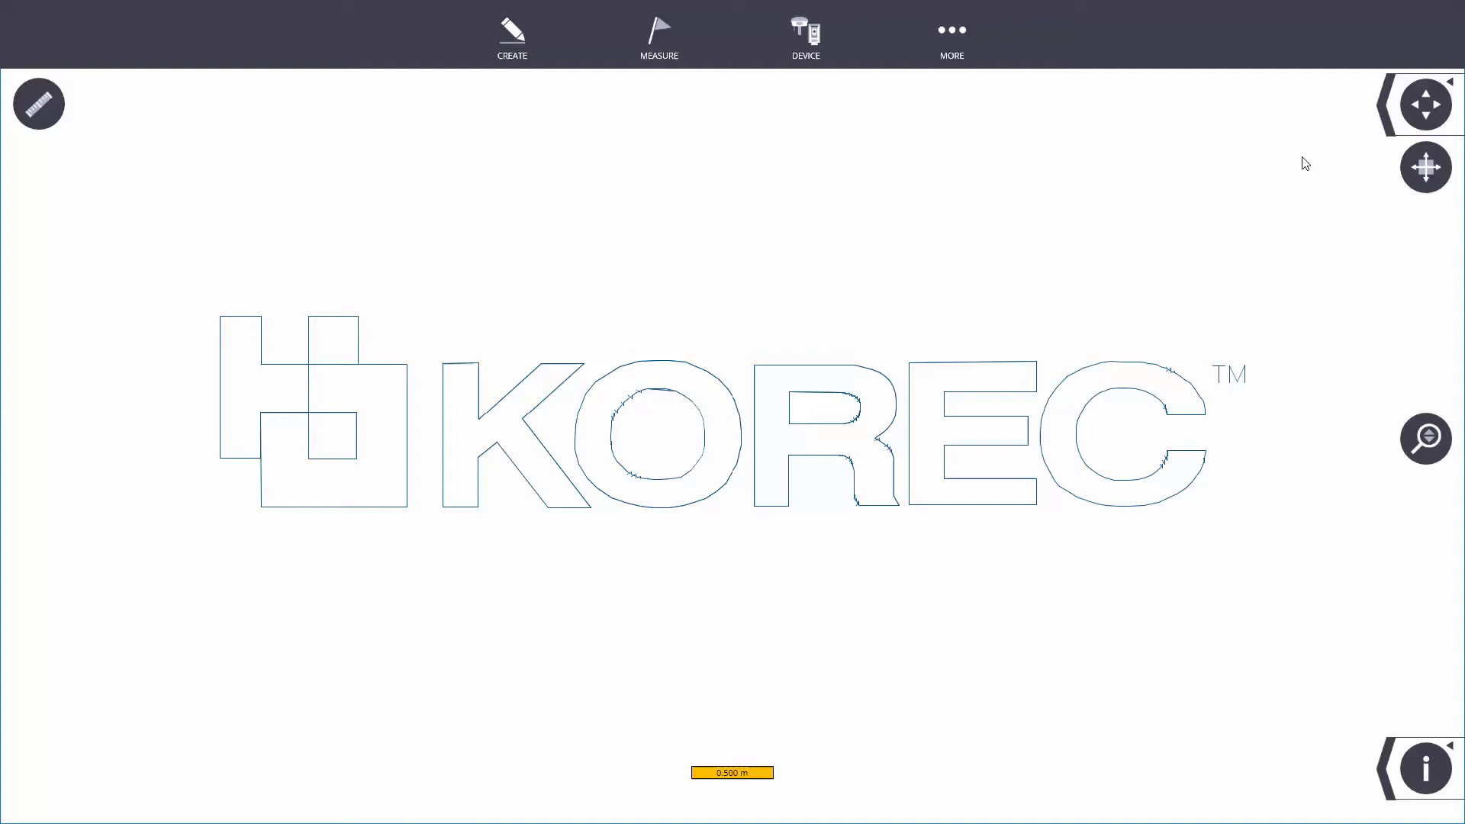
Cycle the view cube through isometric, front and plan views, then pan the plan.
click(1389, 114)
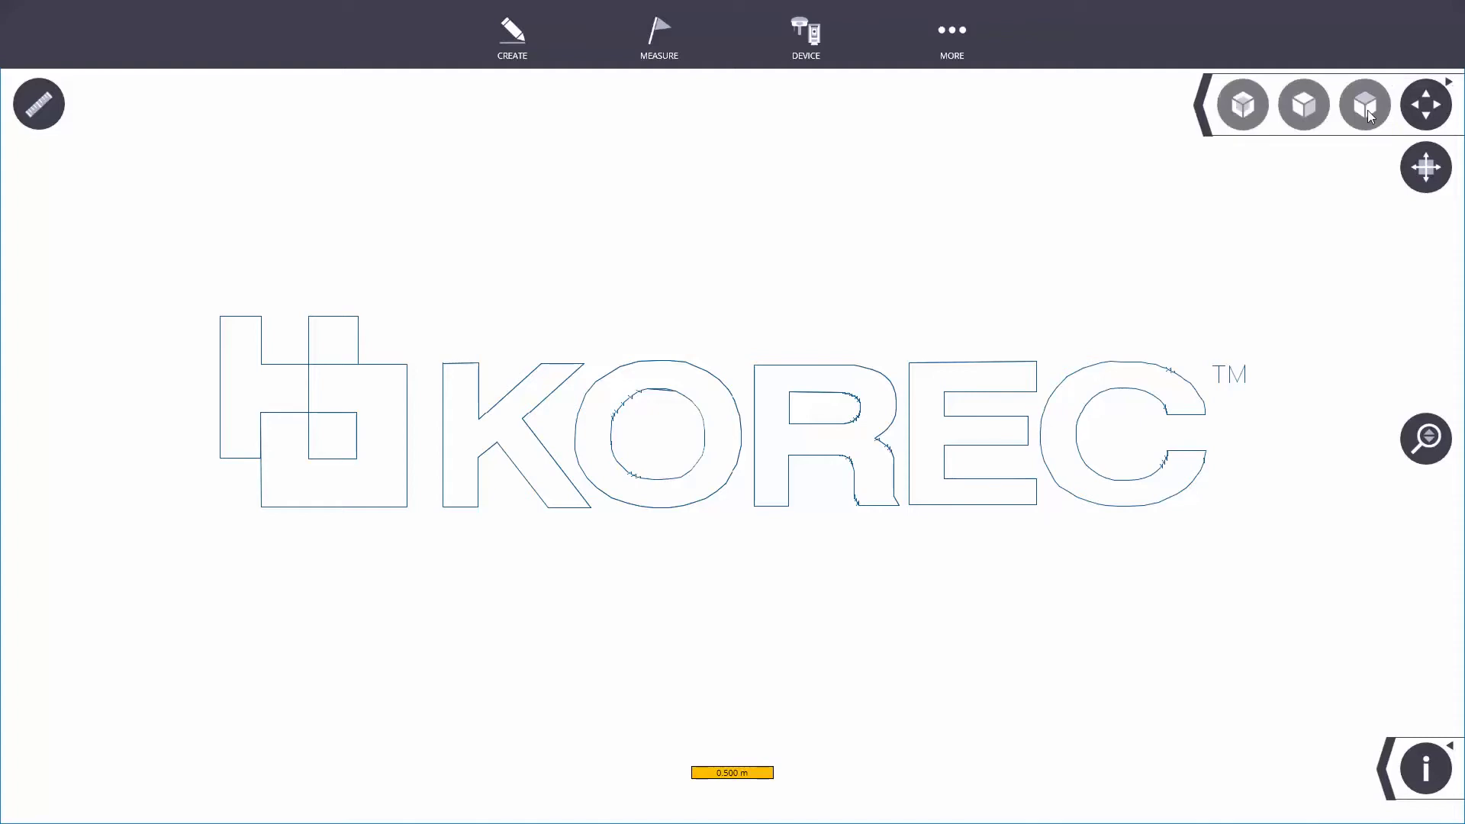
click(1244, 107)
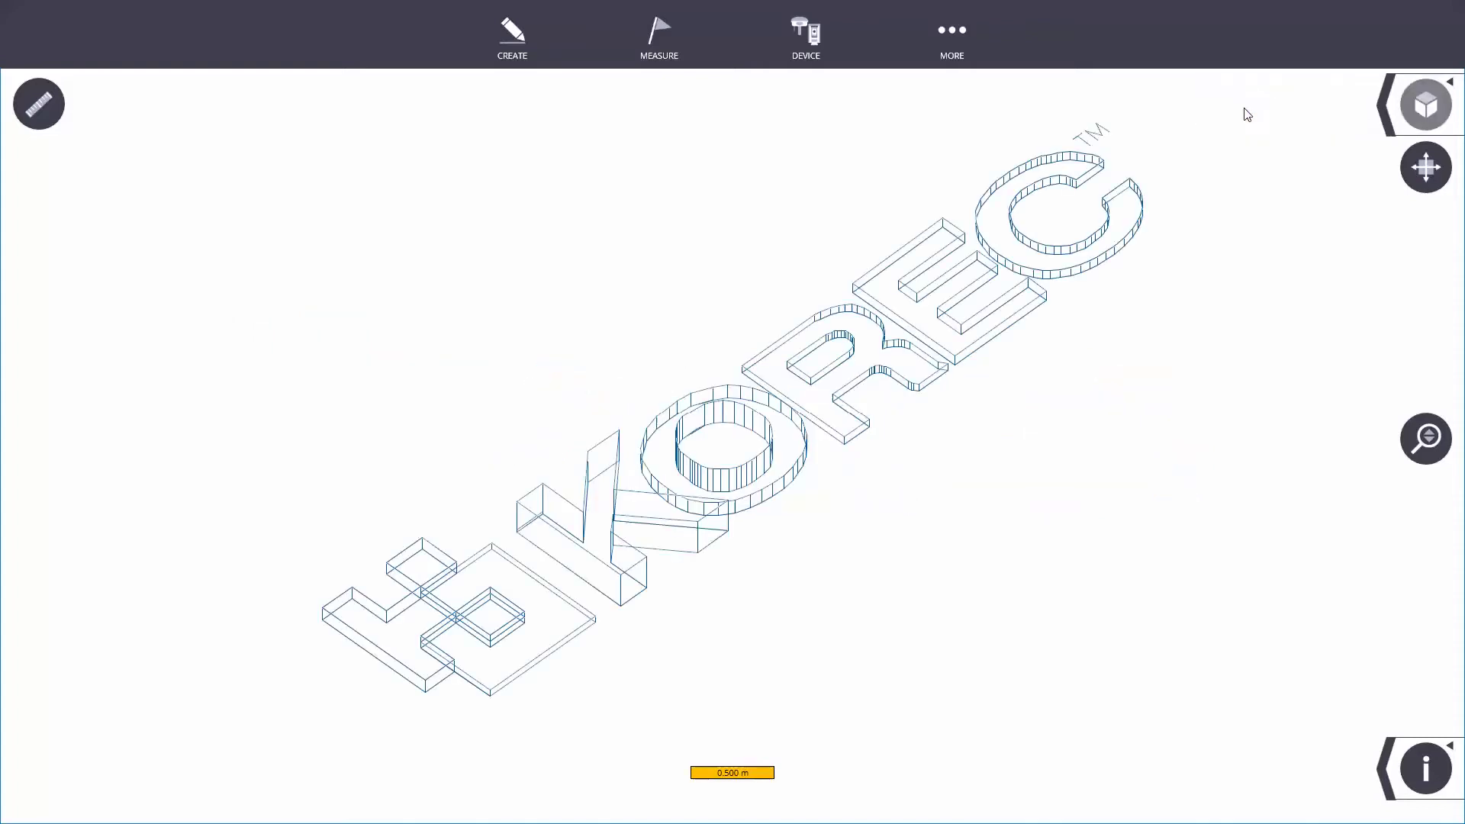
click(1387, 116)
click(1310, 115)
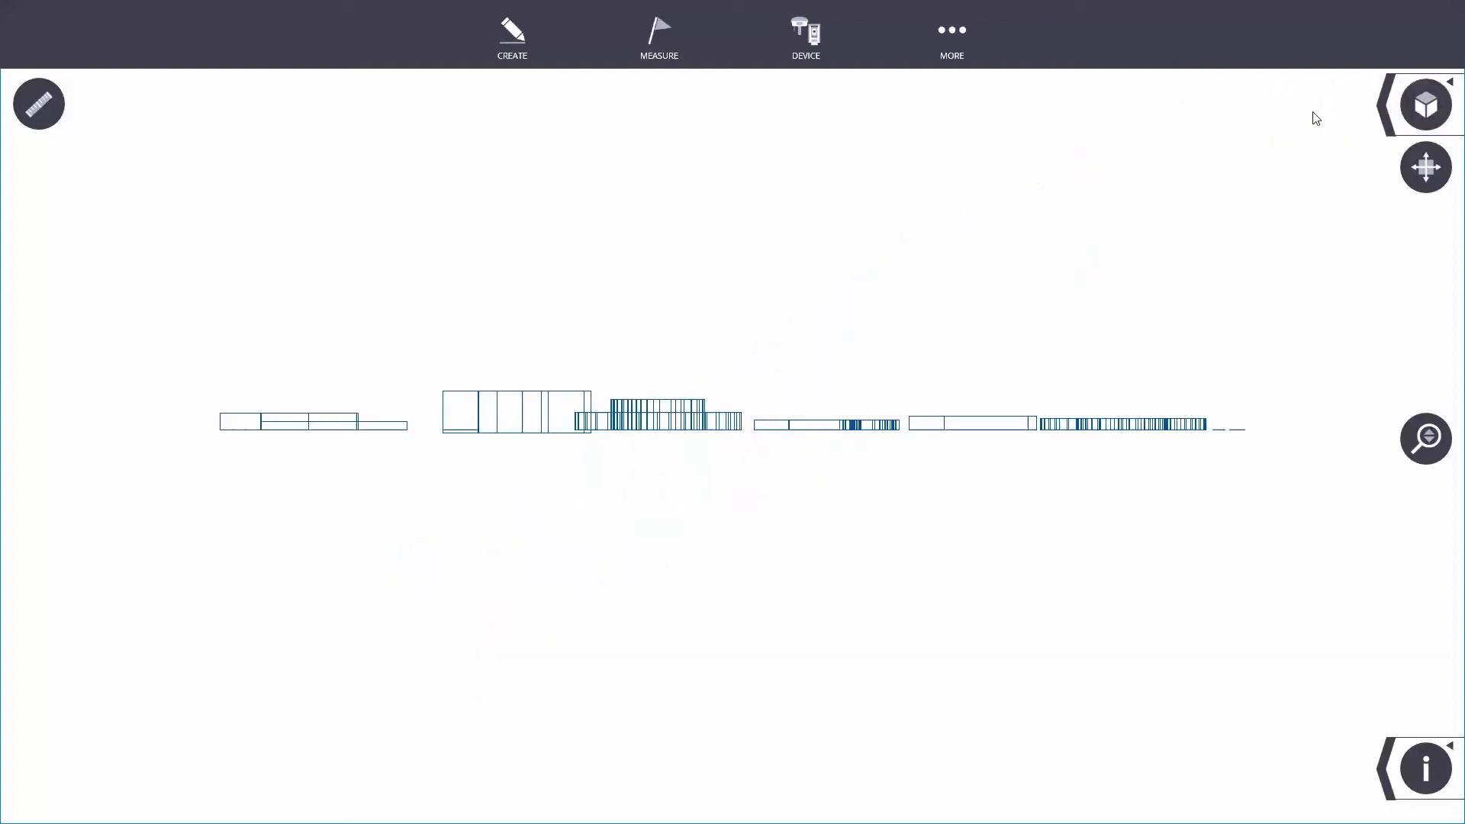
click(1381, 111)
click(1432, 113)
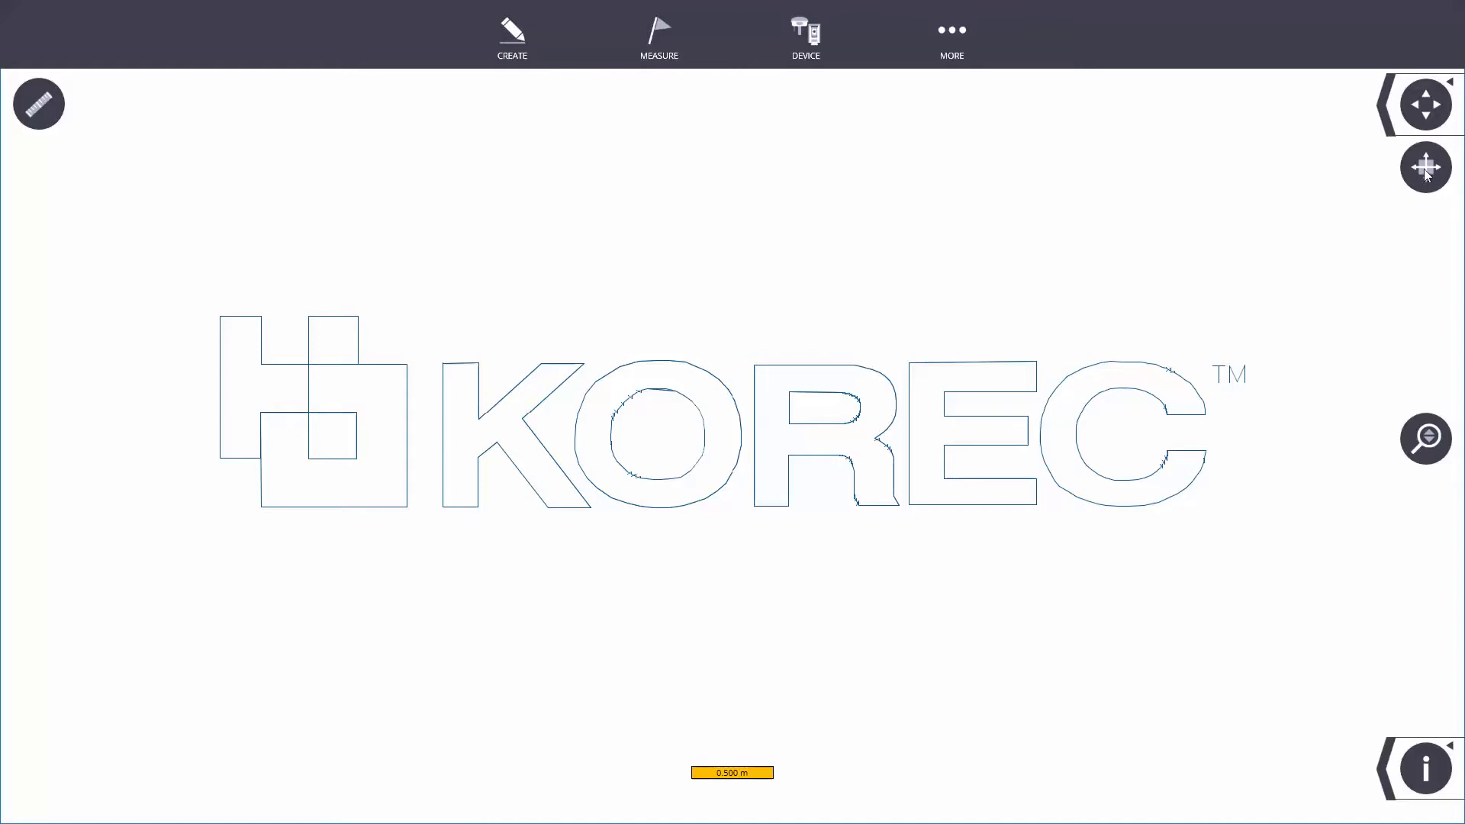
mouse_move(870, 405)
mouse_down()
mouse_move(773, 448)
mouse_move(853, 404)
mouse_up()
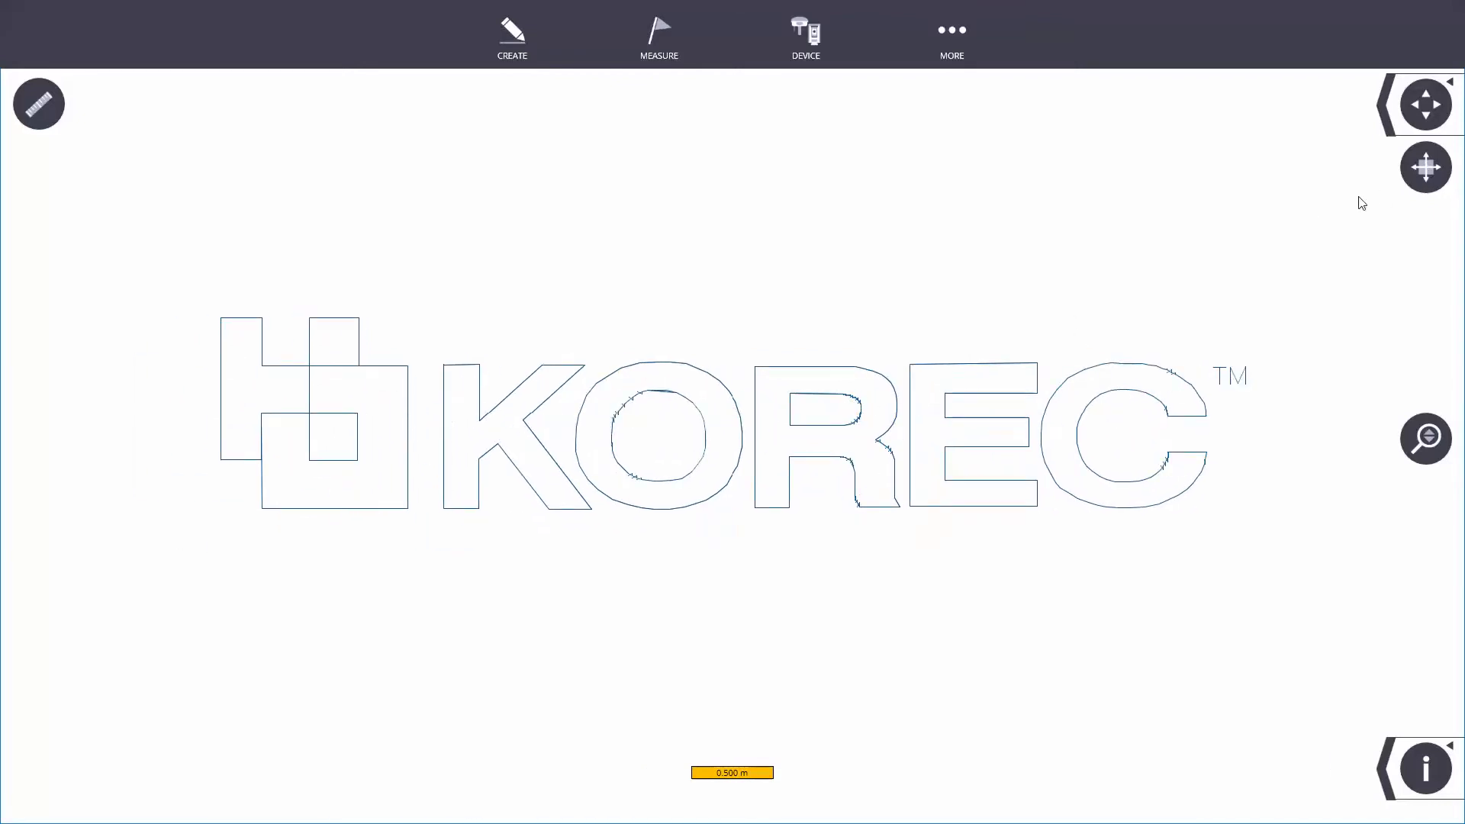
Orbit the KOREC logo into a tilted 3-D wireframe view and adjust the zoom.
click(1424, 166)
mouse_move(733, 507)
mouse_down()
mouse_move(716, 480)
mouse_move(992, 252)
mouse_move(1112, 245)
mouse_move(1109, 435)
mouse_move(877, 465)
mouse_move(826, 337)
mouse_move(1223, 411)
mouse_up()
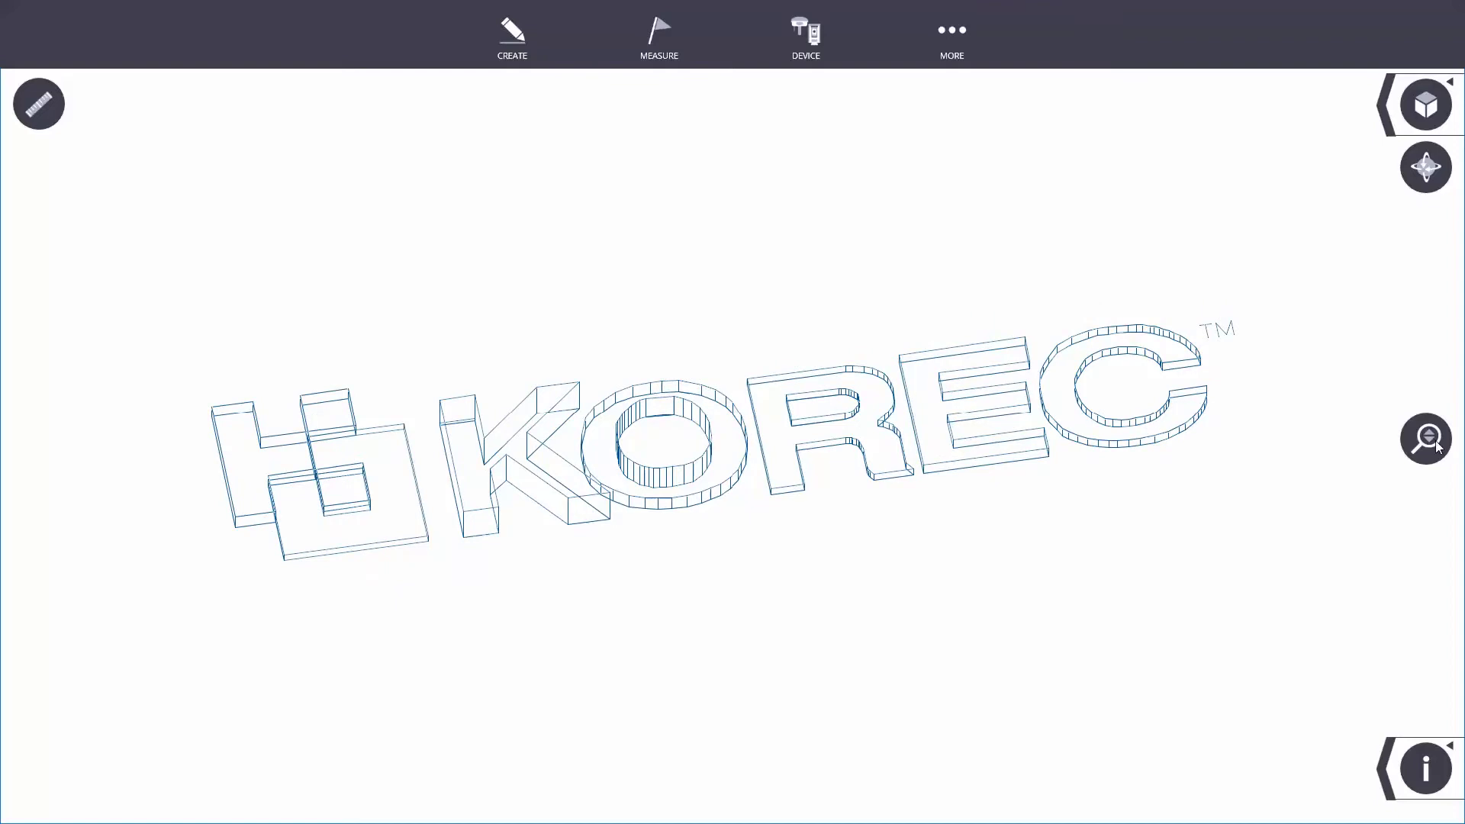
drag(1437, 446, 1432, 510)
scroll(808, 498, up, 5)
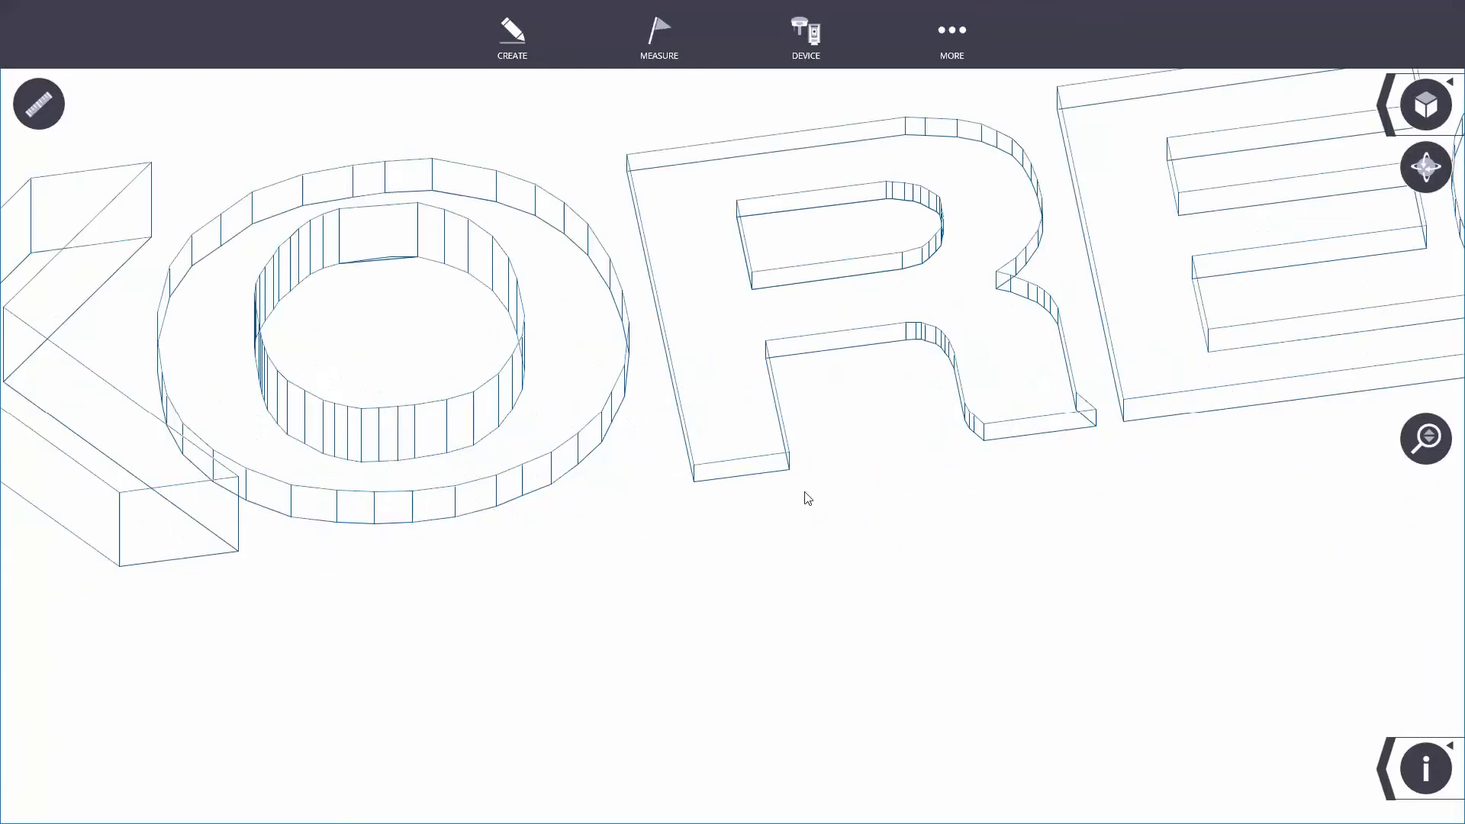
scroll(808, 498, down, 8)
scroll(808, 498, up, 4)
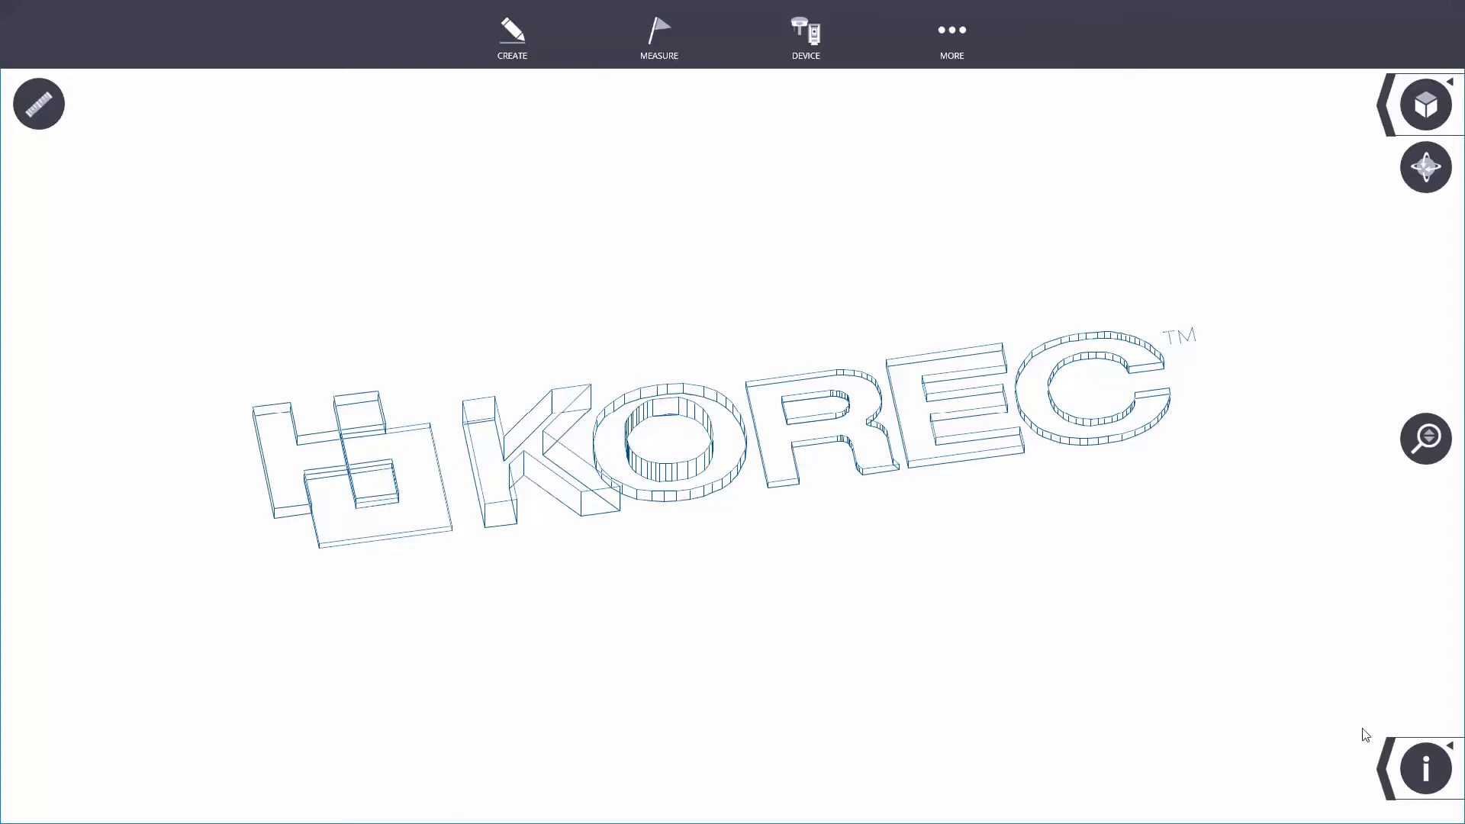
Set the display to a white background and blue model linework, with Solid Model off.
click(1383, 778)
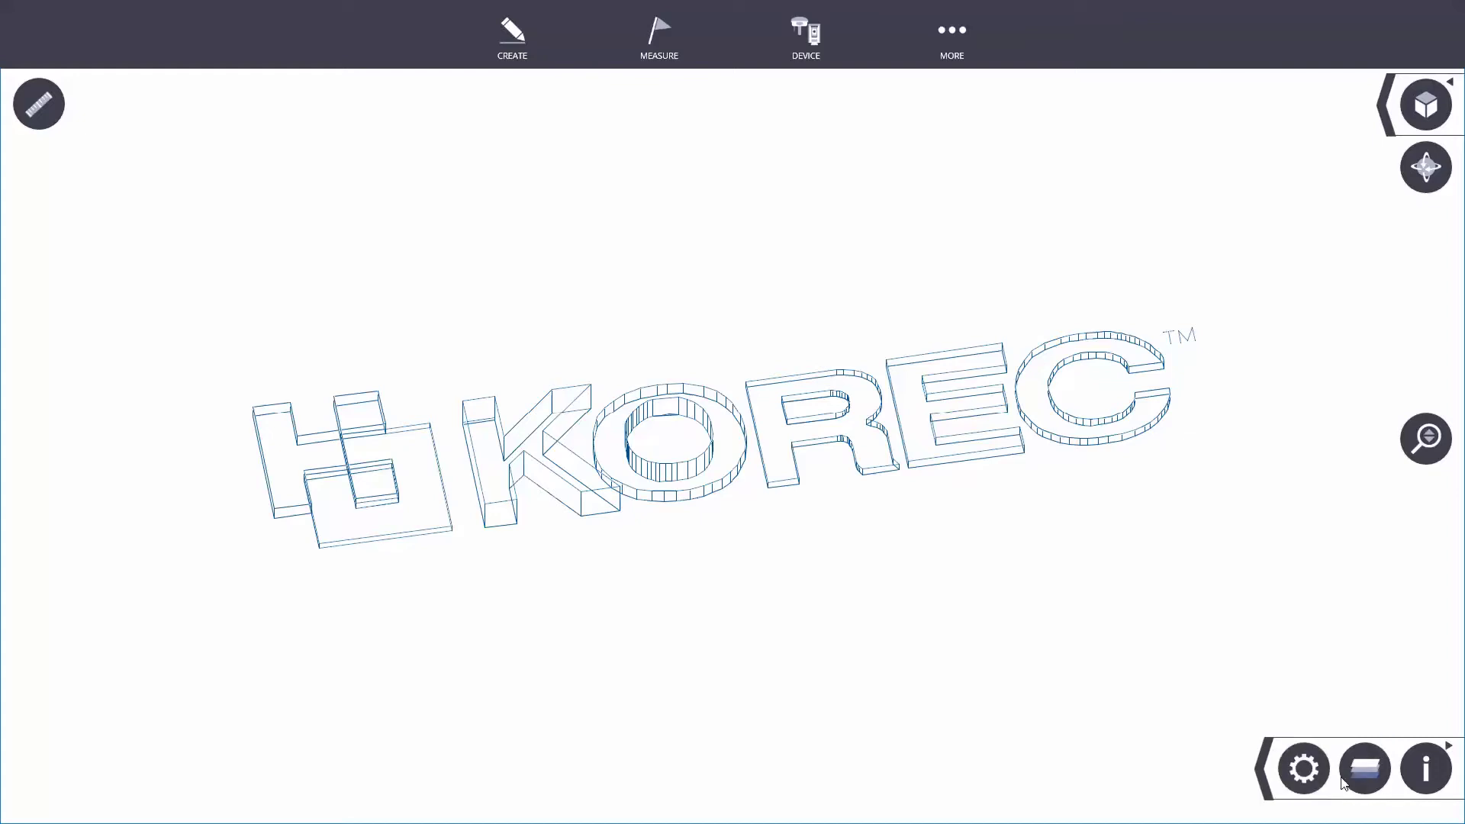
click(1305, 771)
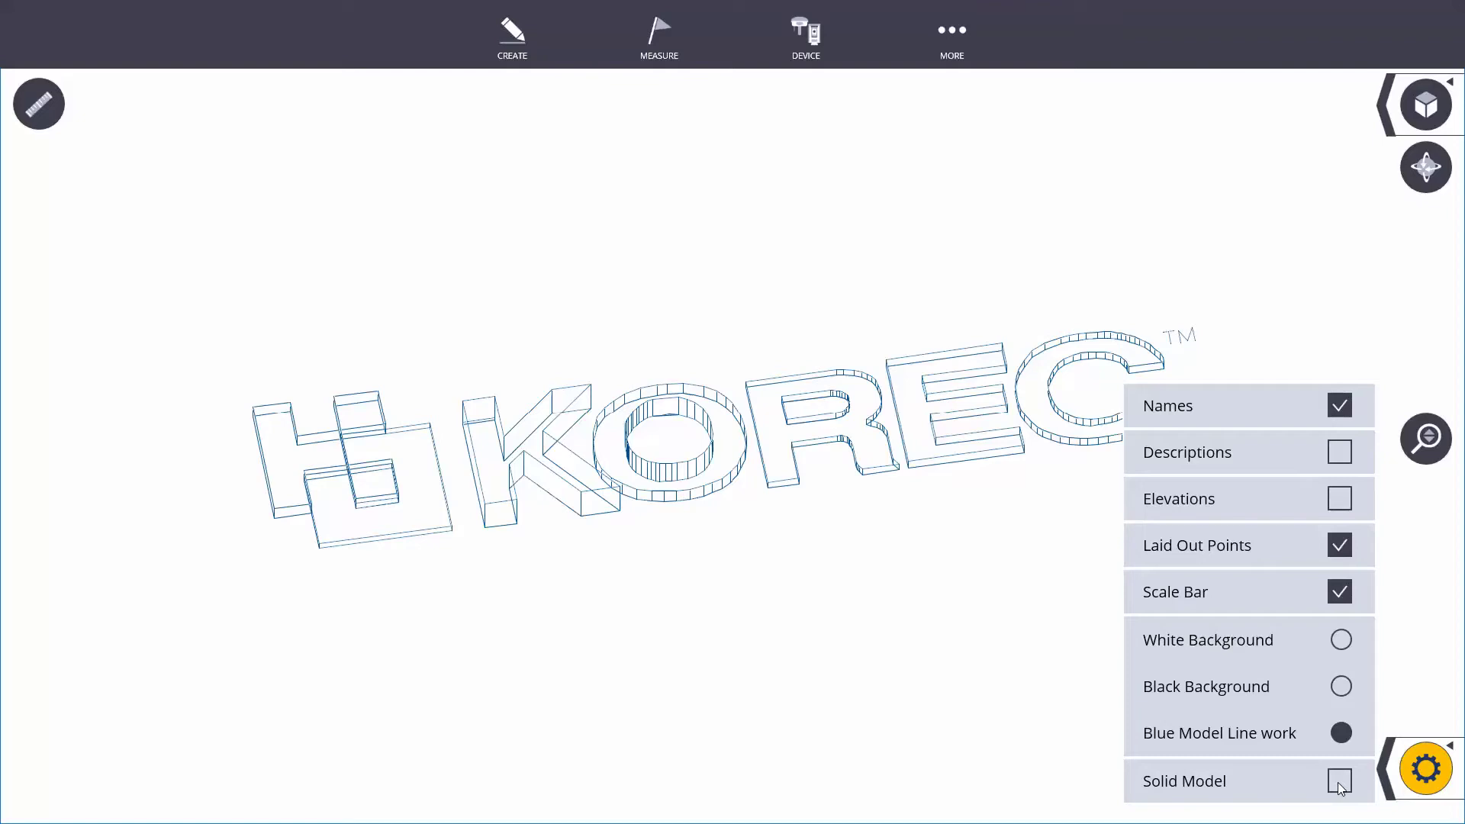
click(1341, 783)
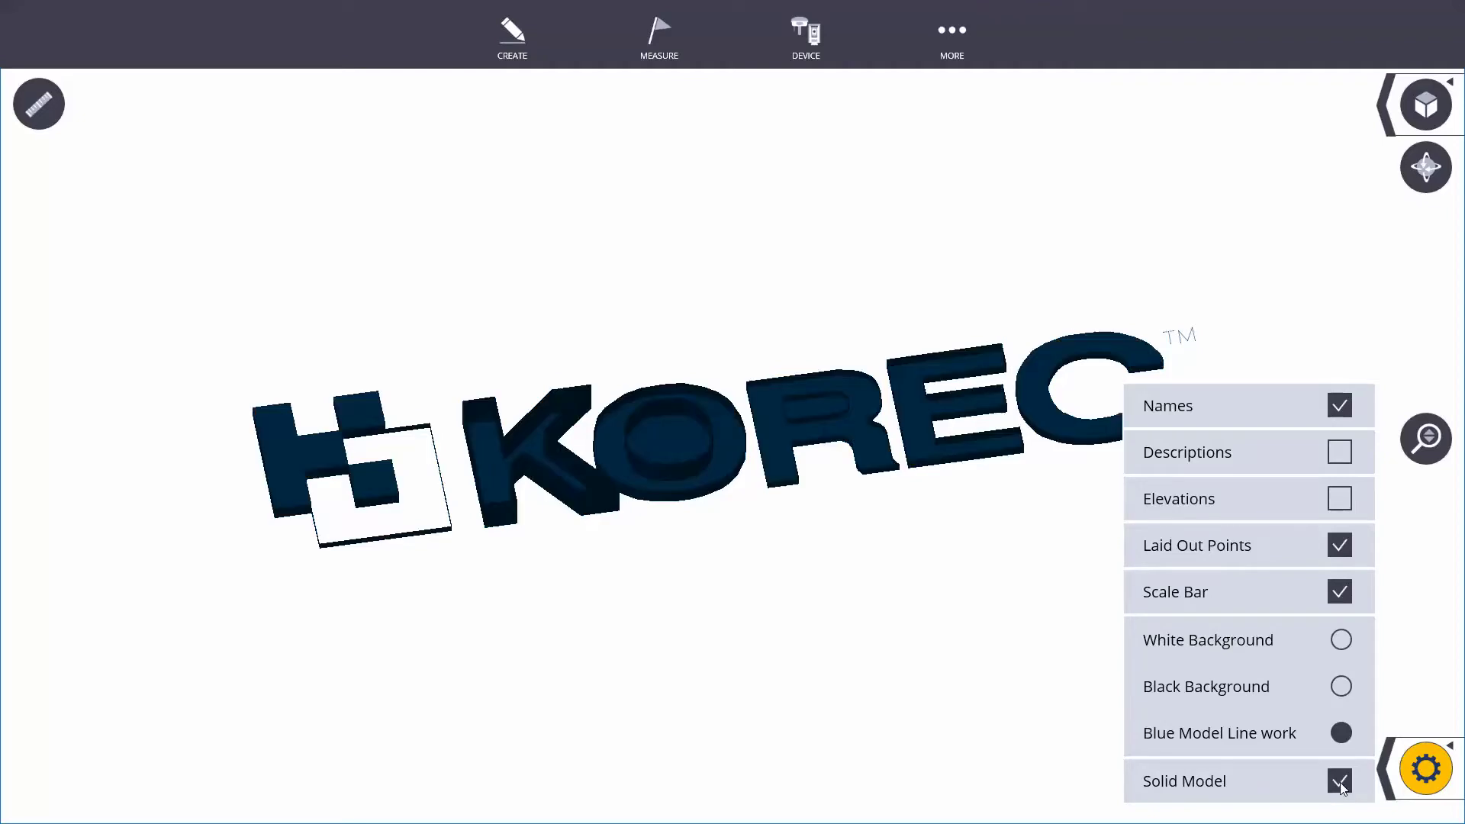
click(1341, 687)
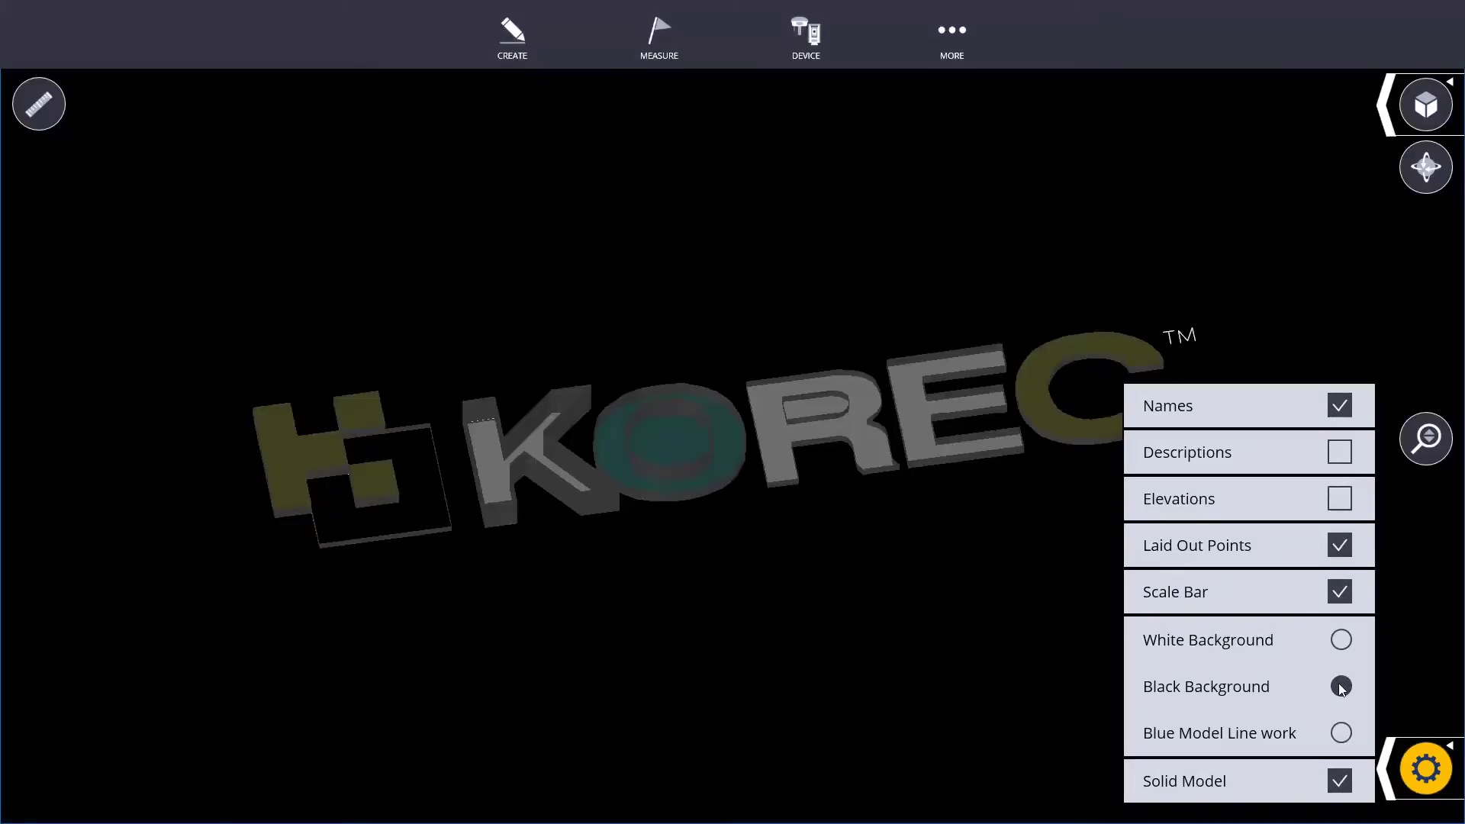
click(1343, 643)
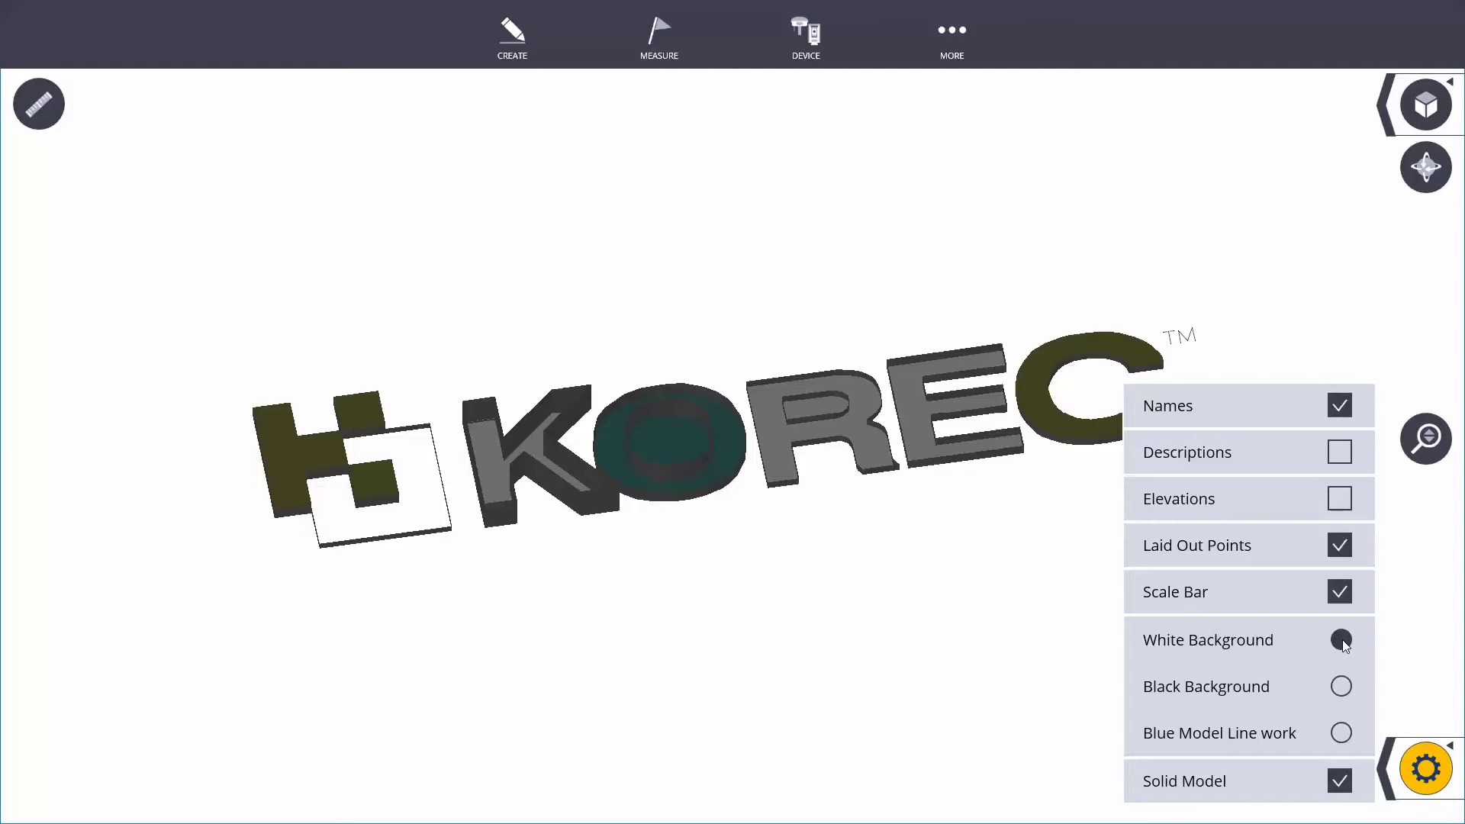
click(1341, 734)
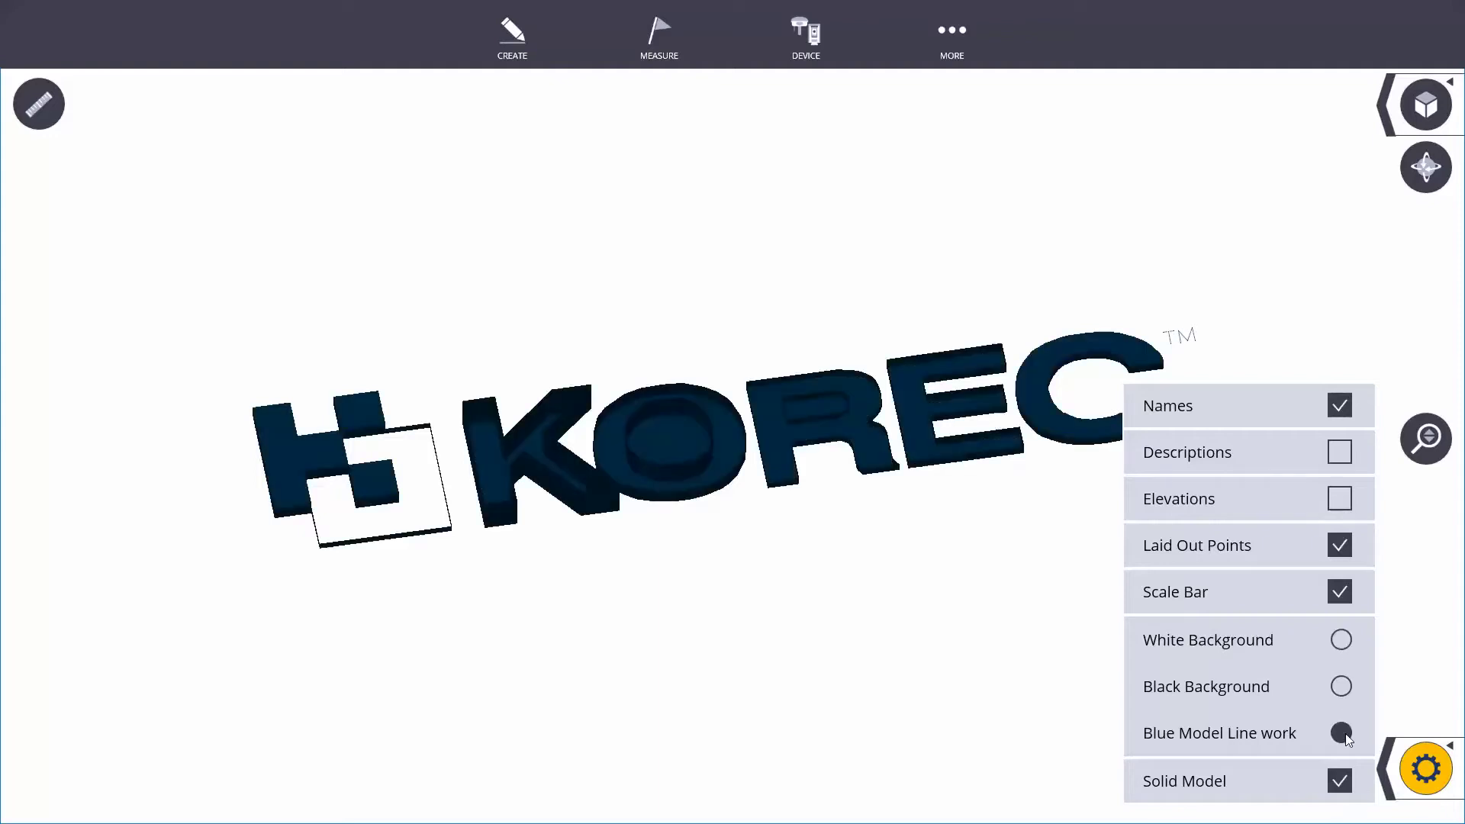
click(1341, 783)
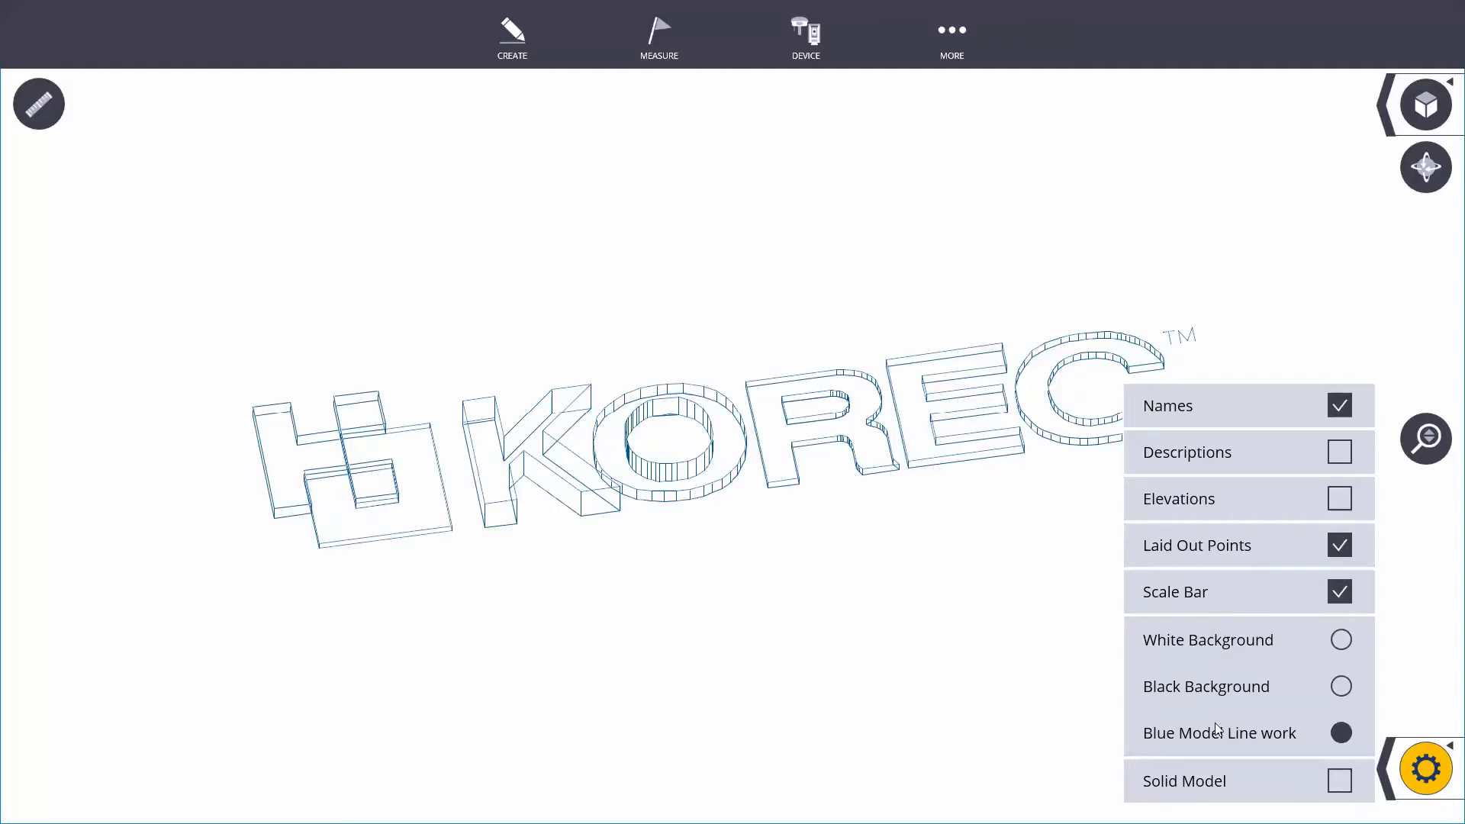
click(1427, 769)
drag(752, 549, 648, 308)
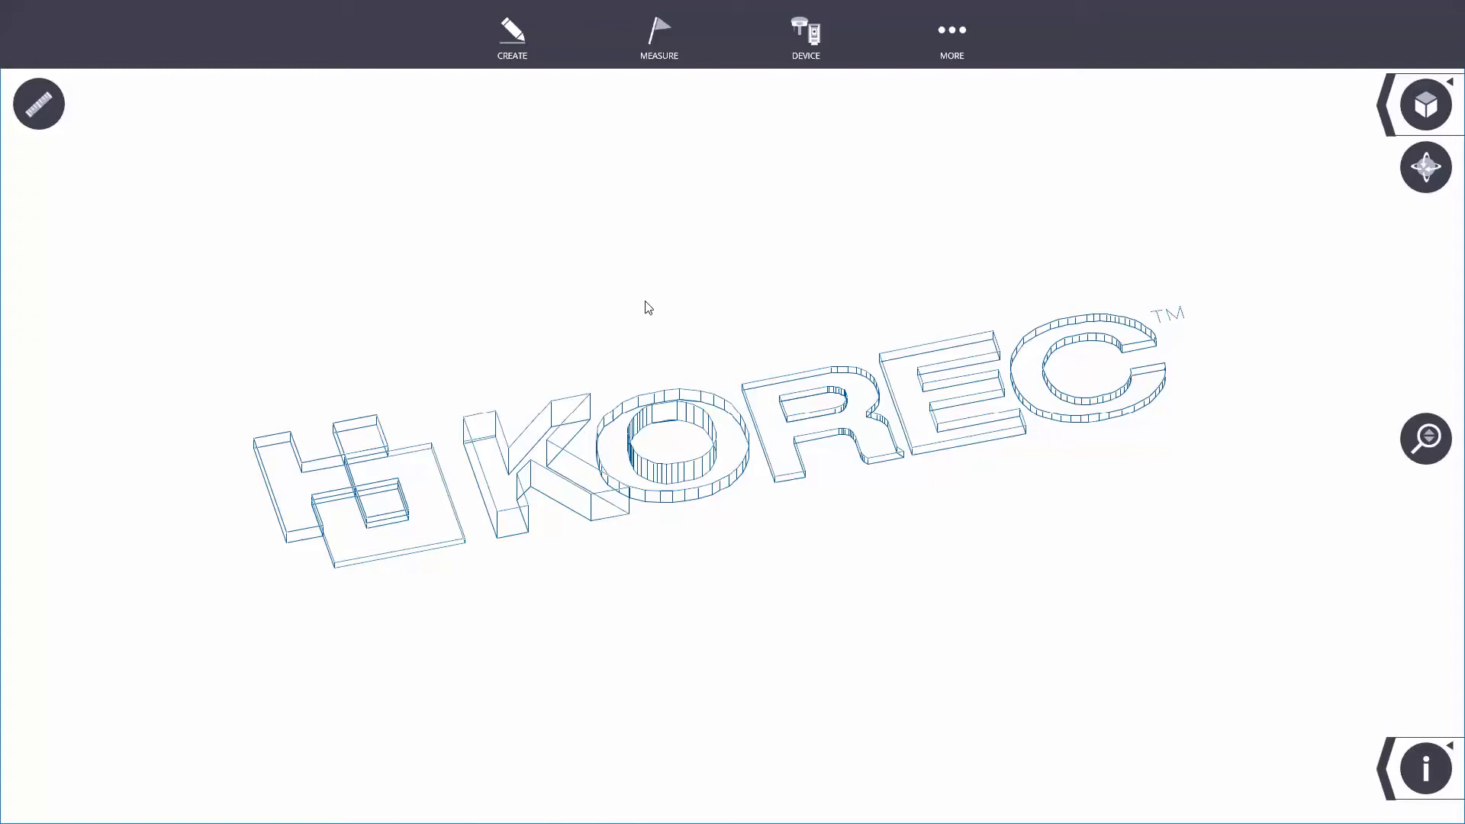
Start the CREATE menu's FROM MODEL tool over the KOREC wireframe.
click(514, 34)
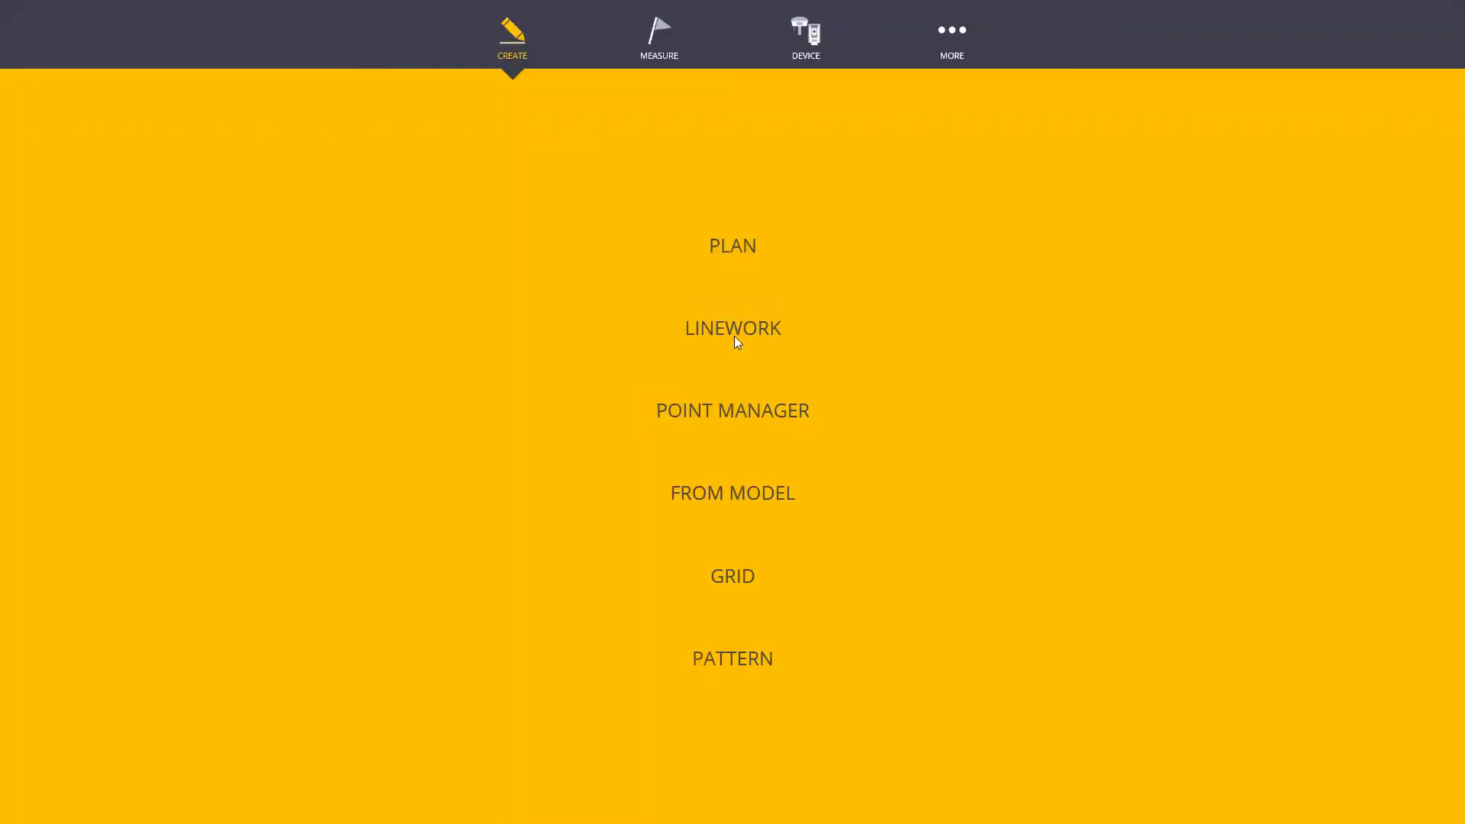
click(745, 491)
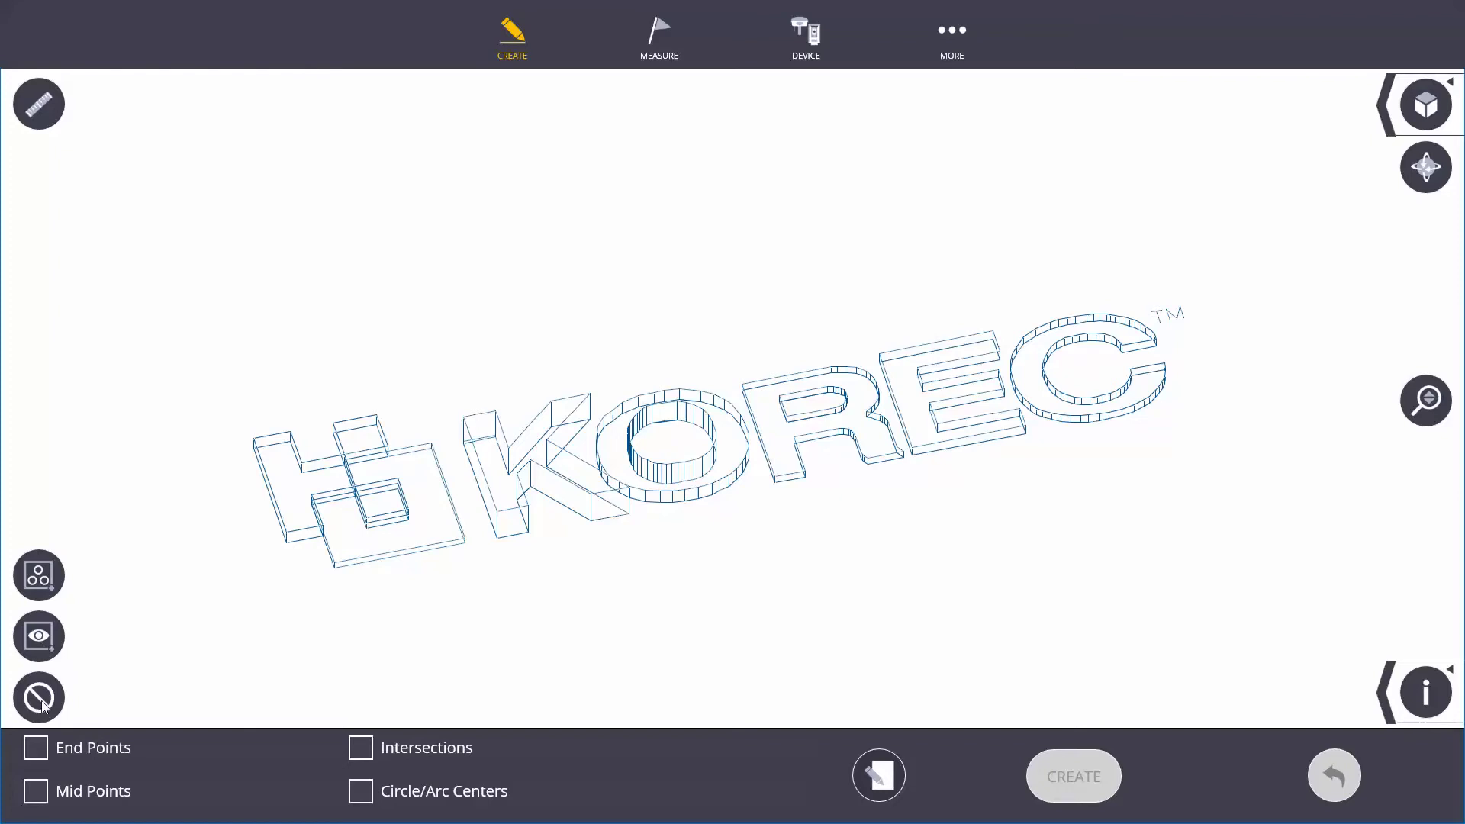
Turn on End Points snapping and box-select the 41 endpoints around the logo mark.
click(42, 756)
drag(1089, 382, 566, 567)
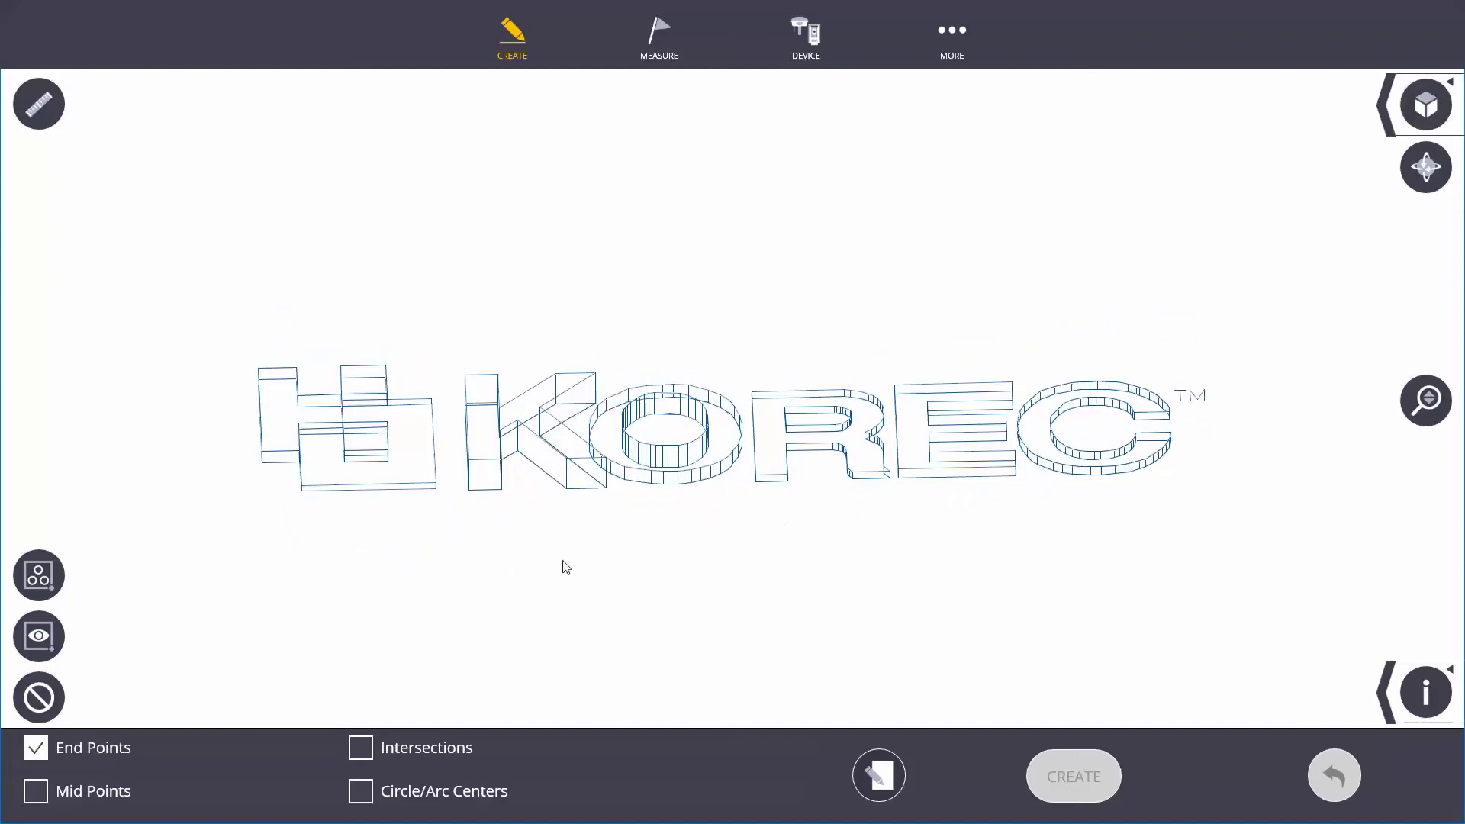
click(62, 576)
drag(213, 319, 455, 548)
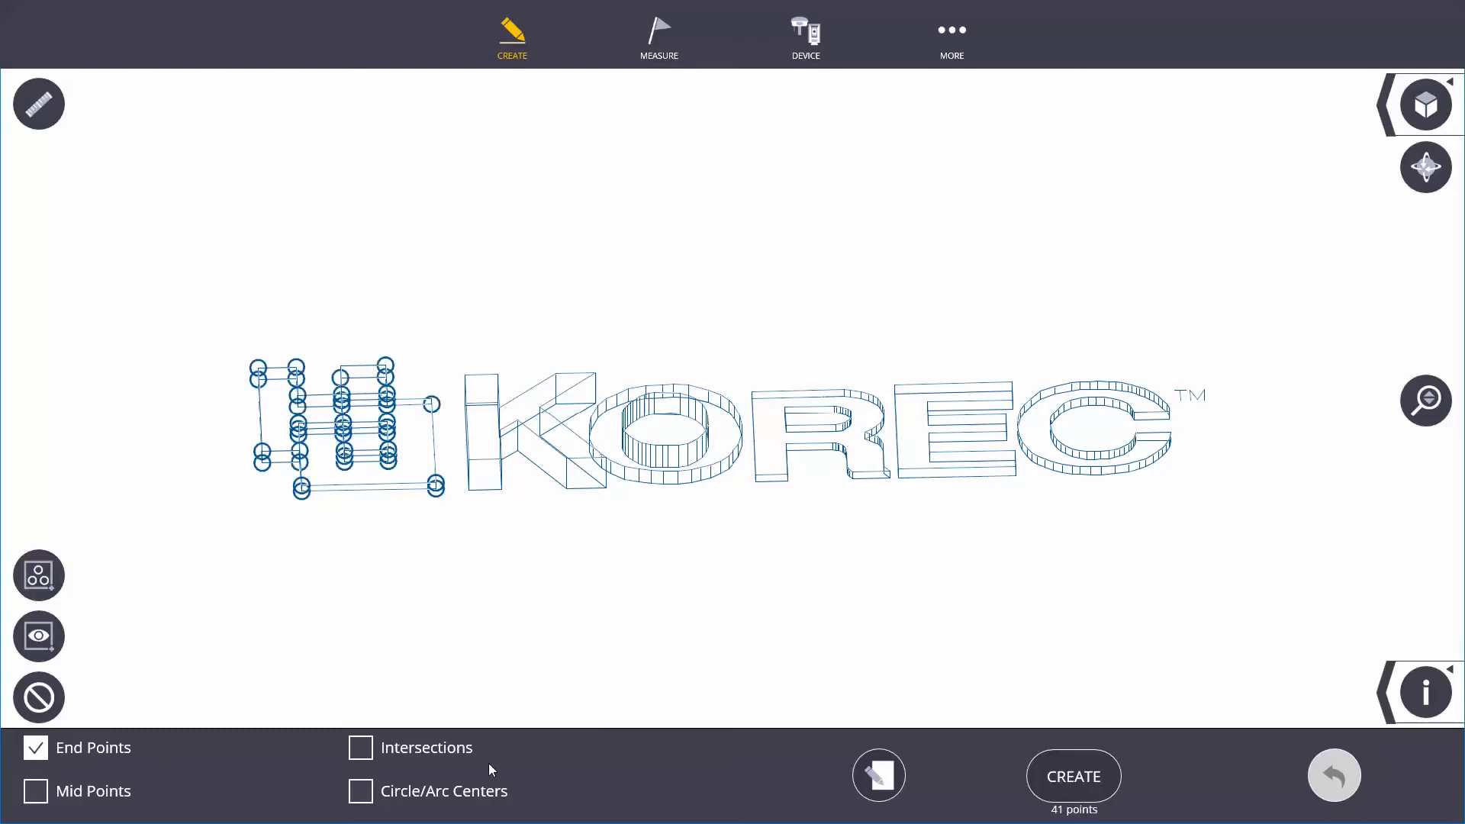
mouse_move(354, 572)
mouse_down()
mouse_move(452, 632)
mouse_move(383, 677)
mouse_move(386, 595)
mouse_move(409, 550)
mouse_move(384, 579)
mouse_move(360, 580)
mouse_up()
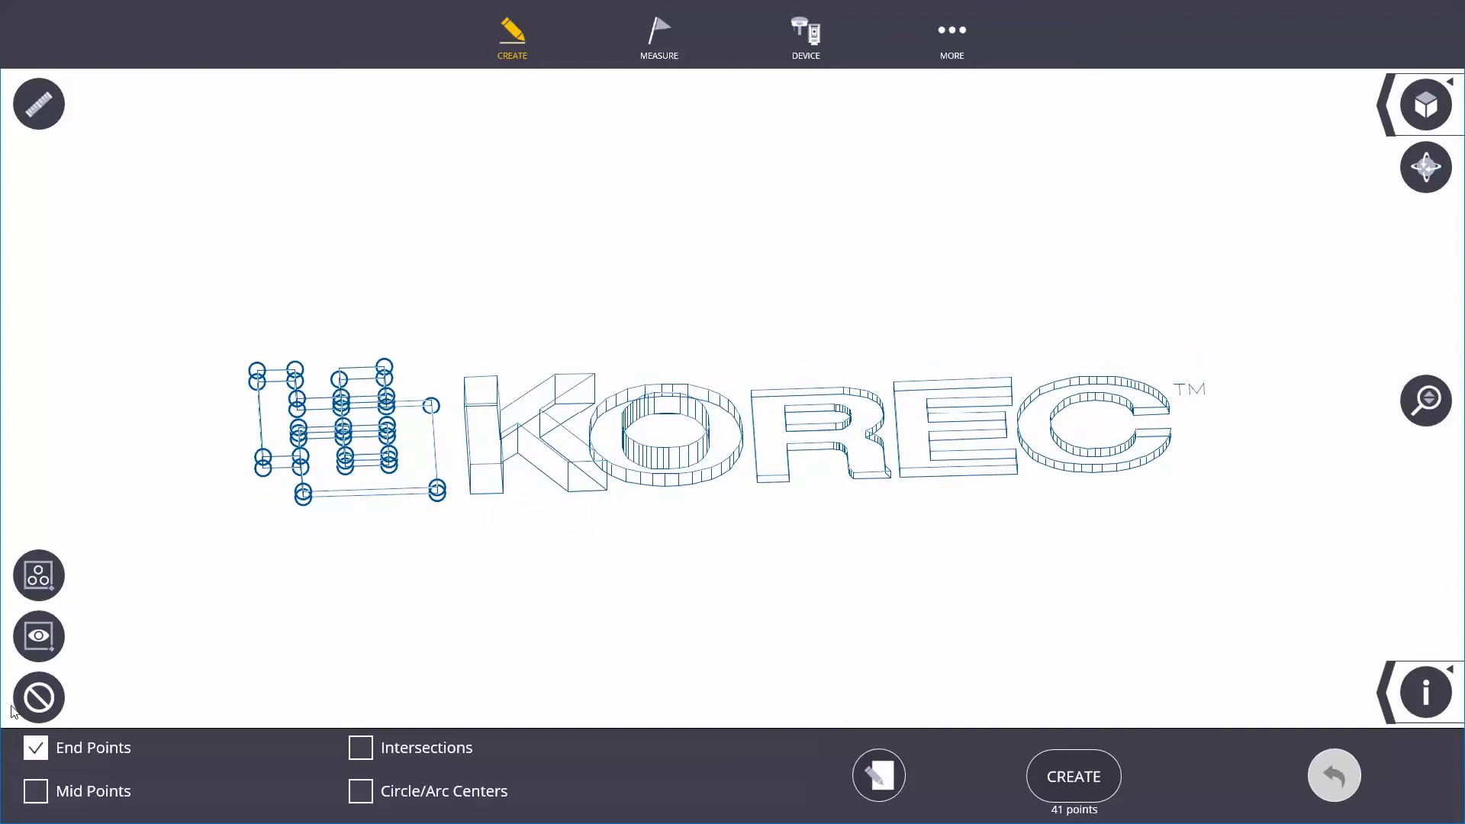
Clear the 41-point selection and select all 533 visible endpoints of the model.
click(39, 701)
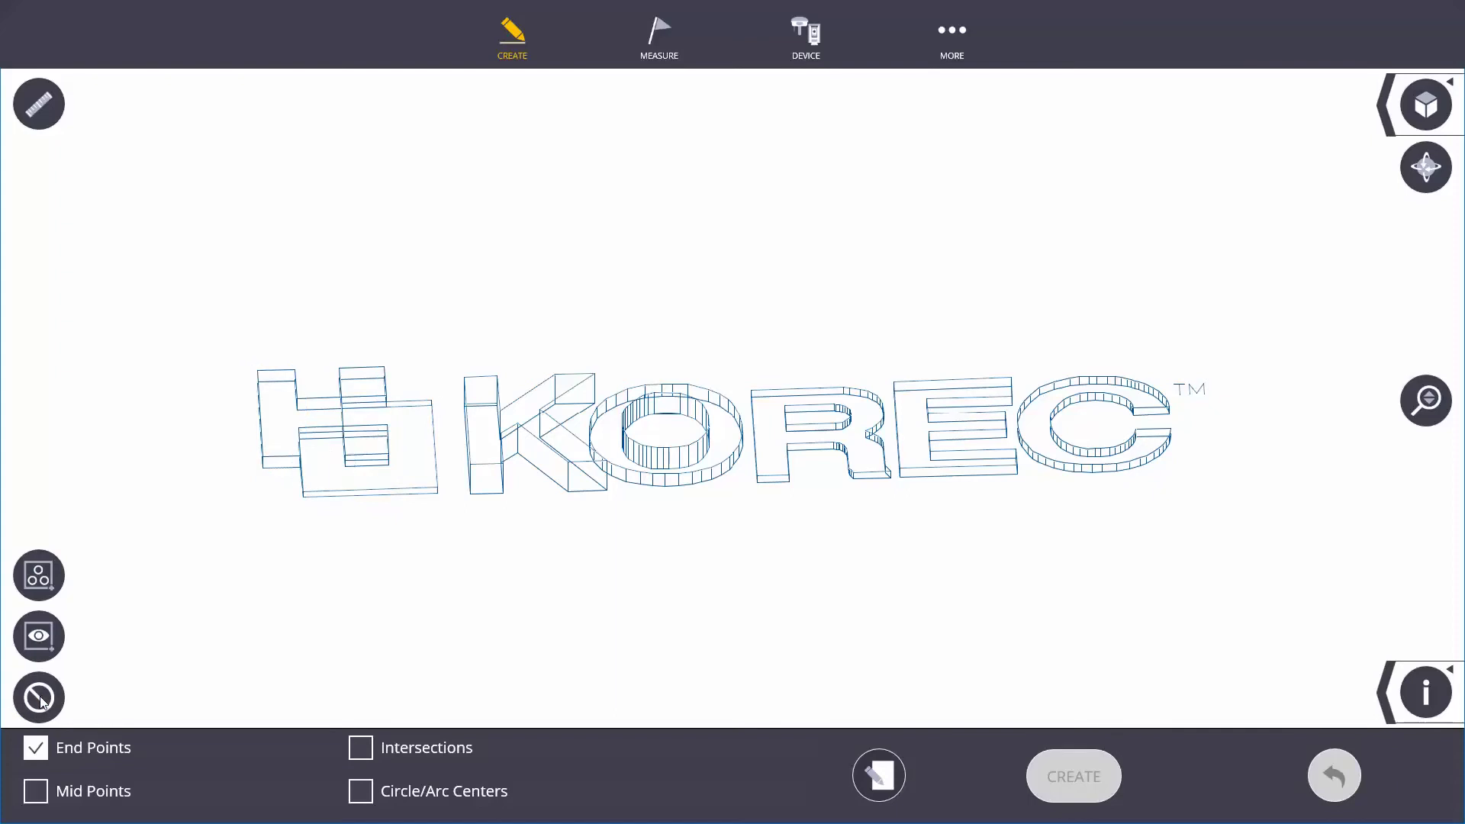
drag(424, 547, 438, 575)
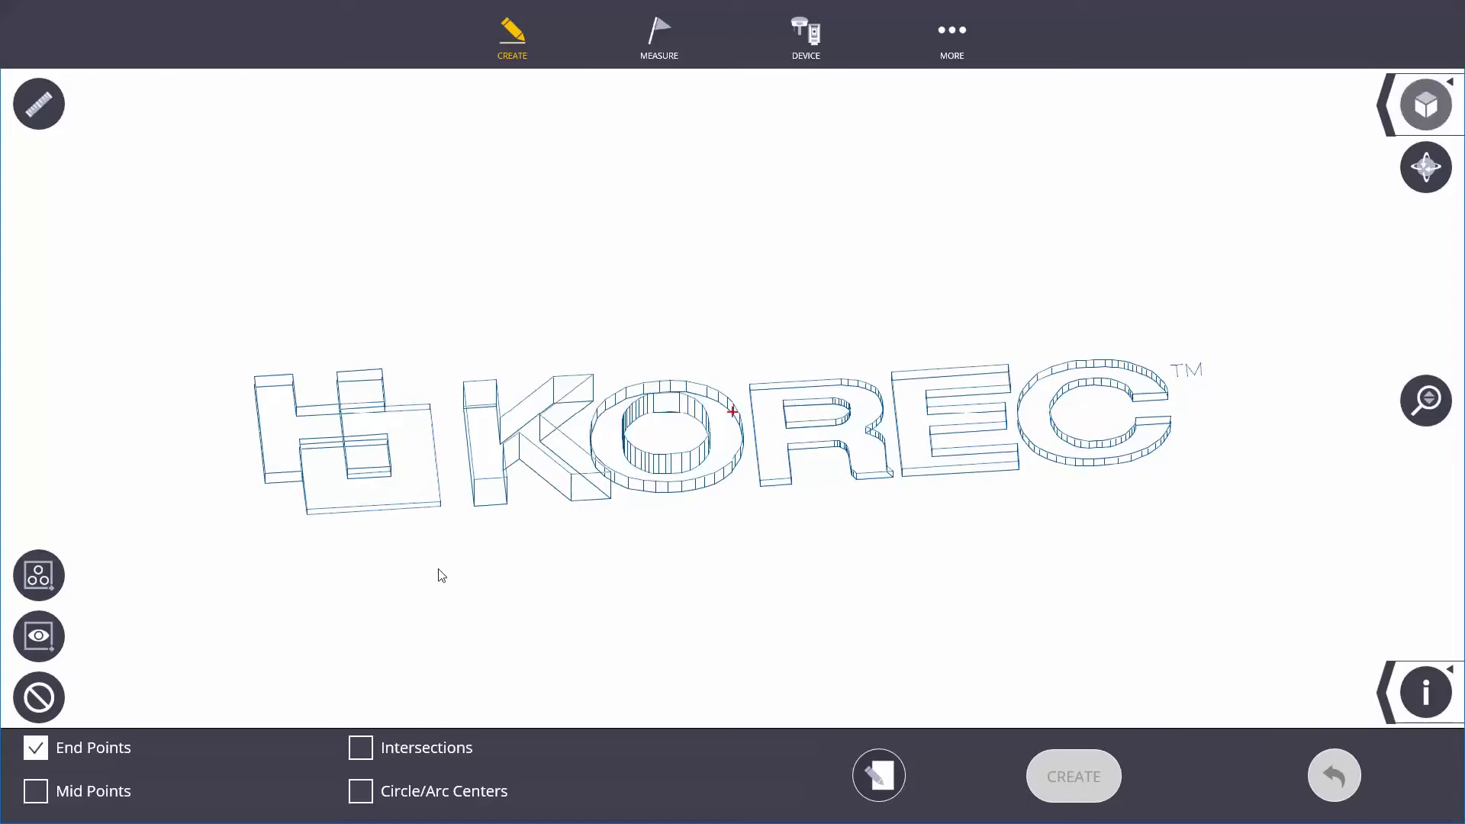
click(37, 641)
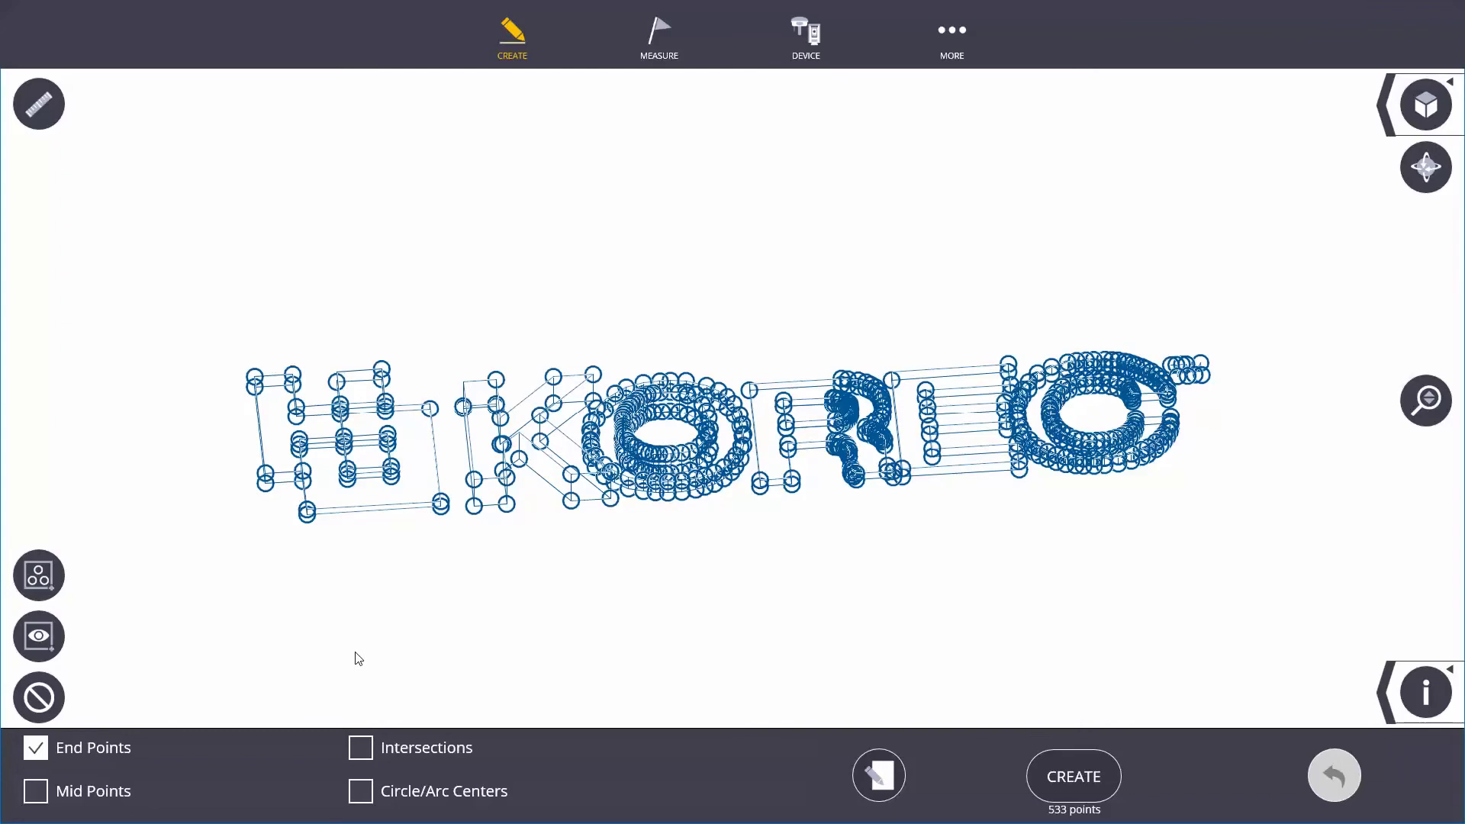
drag(385, 550, 438, 575)
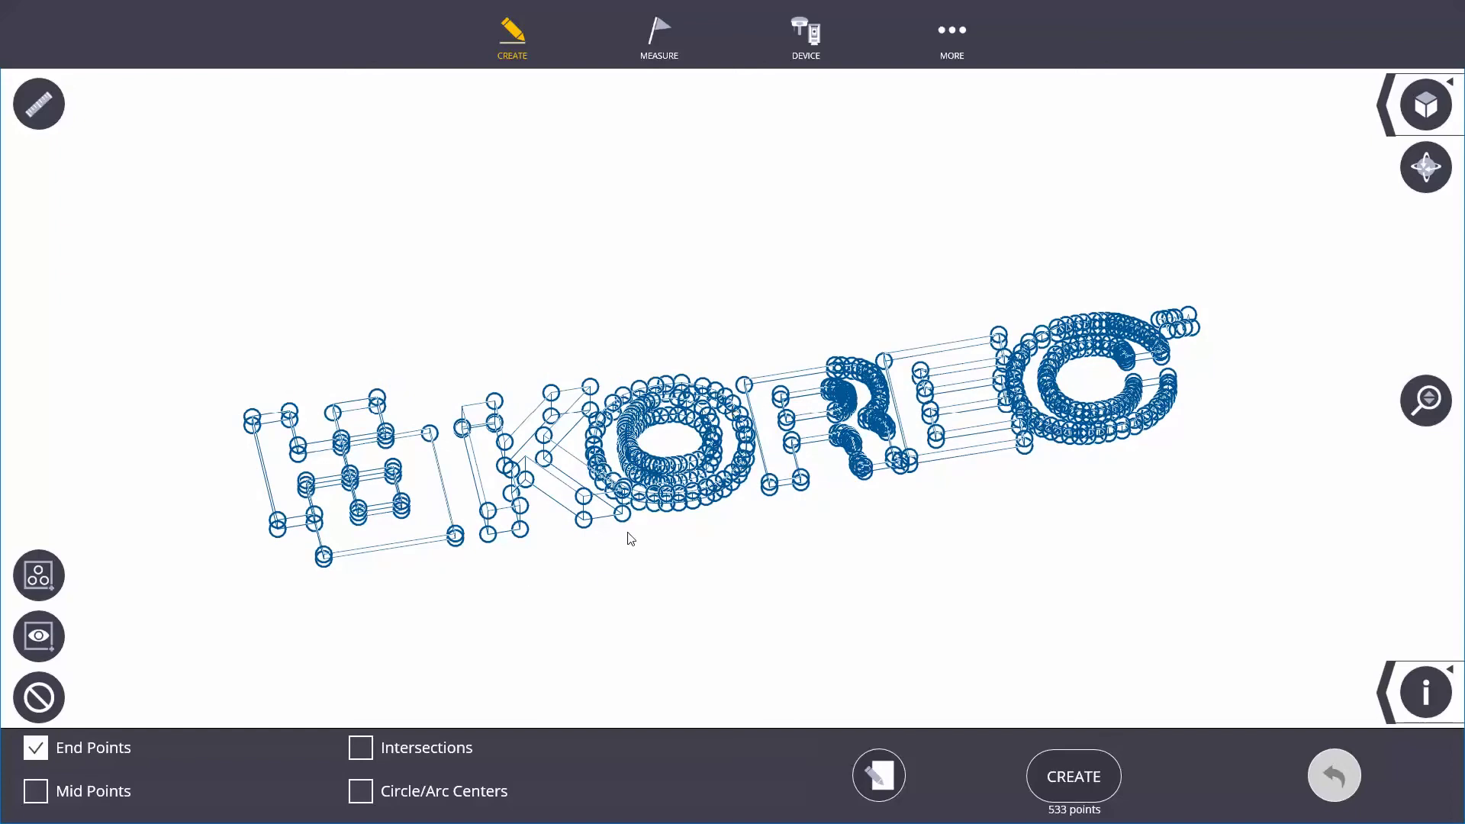
Set new points to start at name 1 with description KOREC on layer Korec.
click(876, 785)
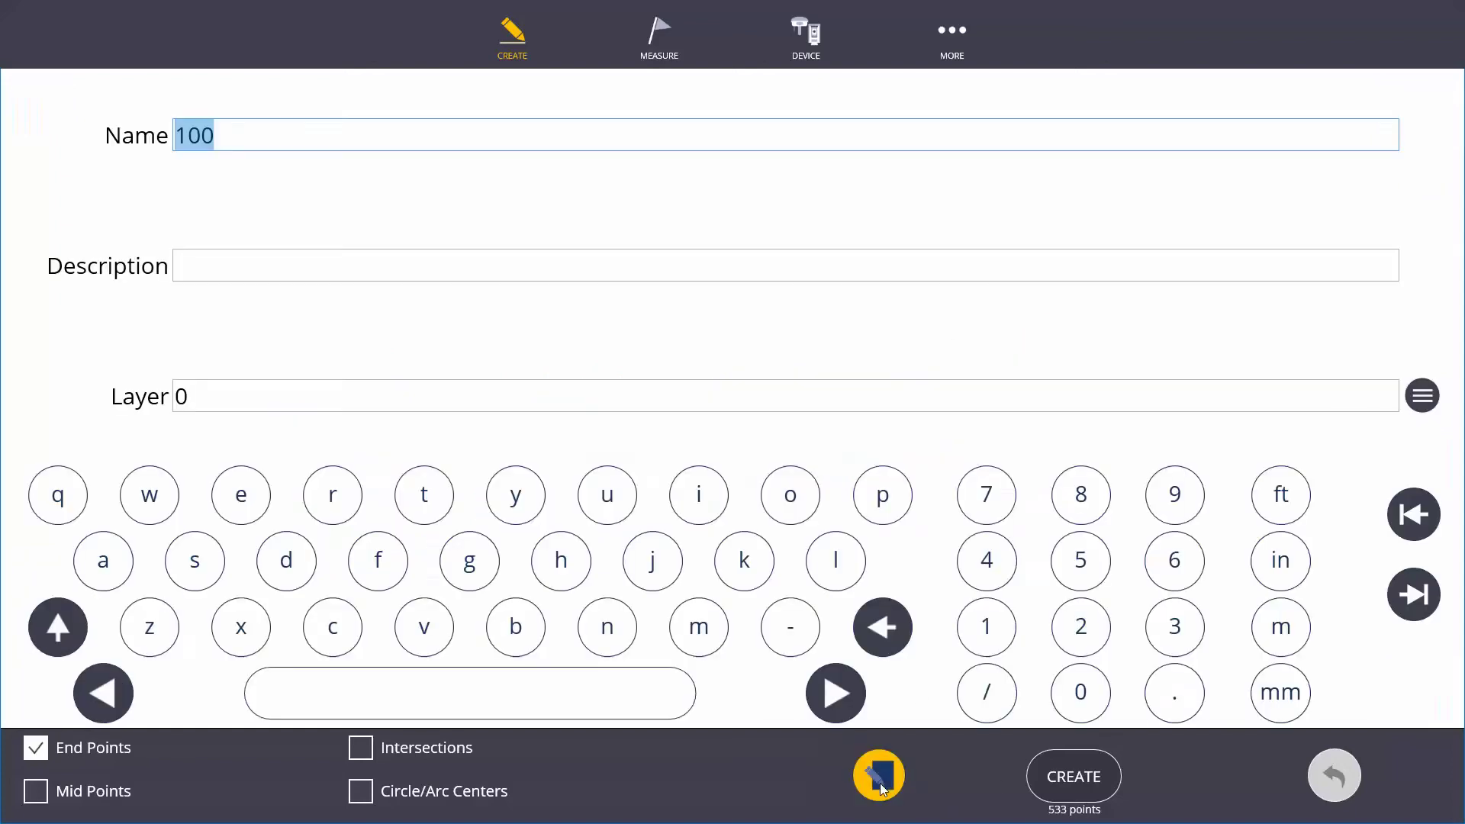
text(1)
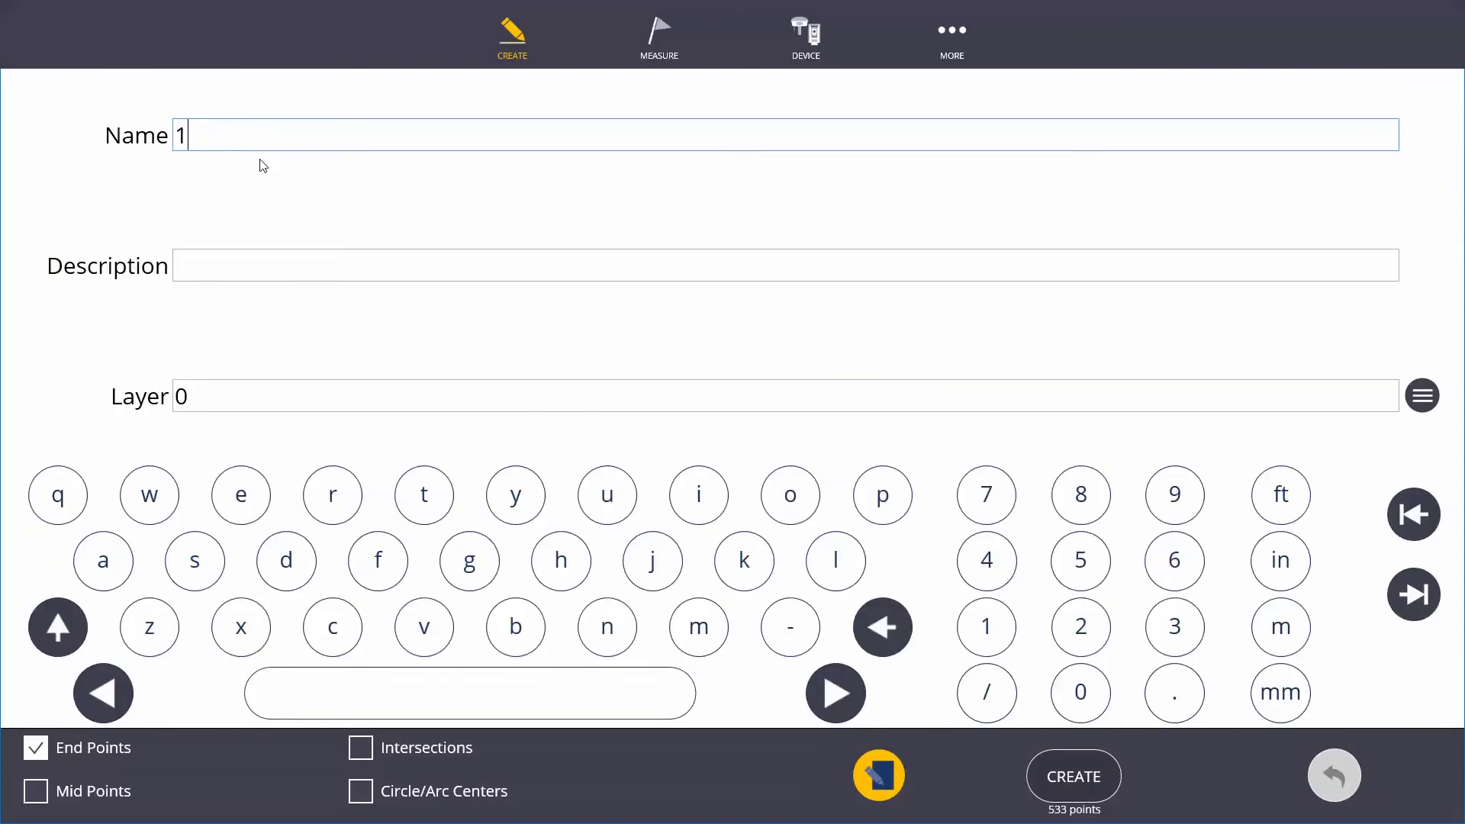
click(238, 274)
text(KOREC)
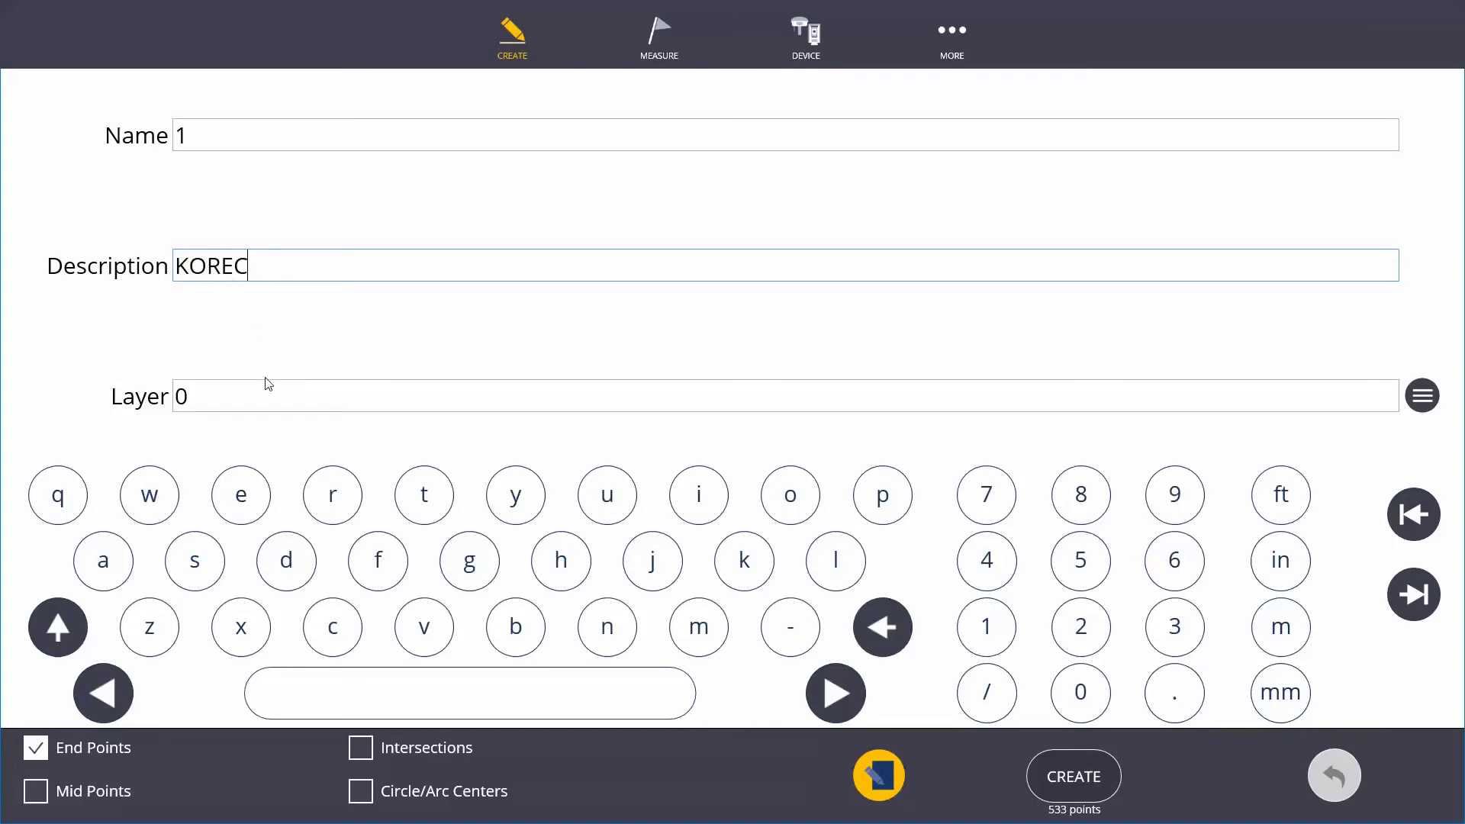
click(275, 402)
text(Kopr)
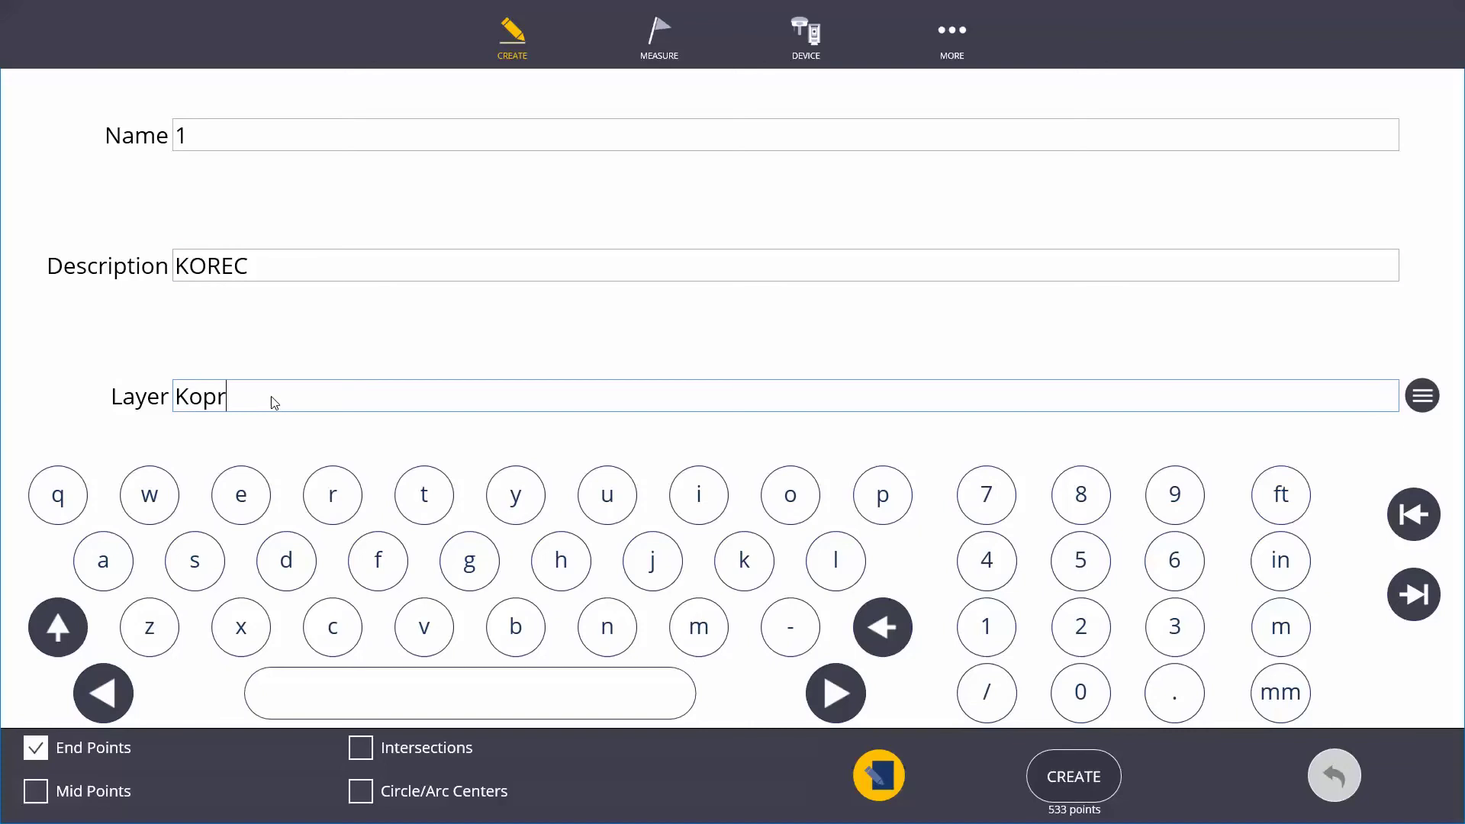
key(BackSpace)
key(BackSpace)
key(BackSpace)
text(orec)
Generate the 533 numbered setout points, then orbit and zoom to inspect their labels.
click(880, 776)
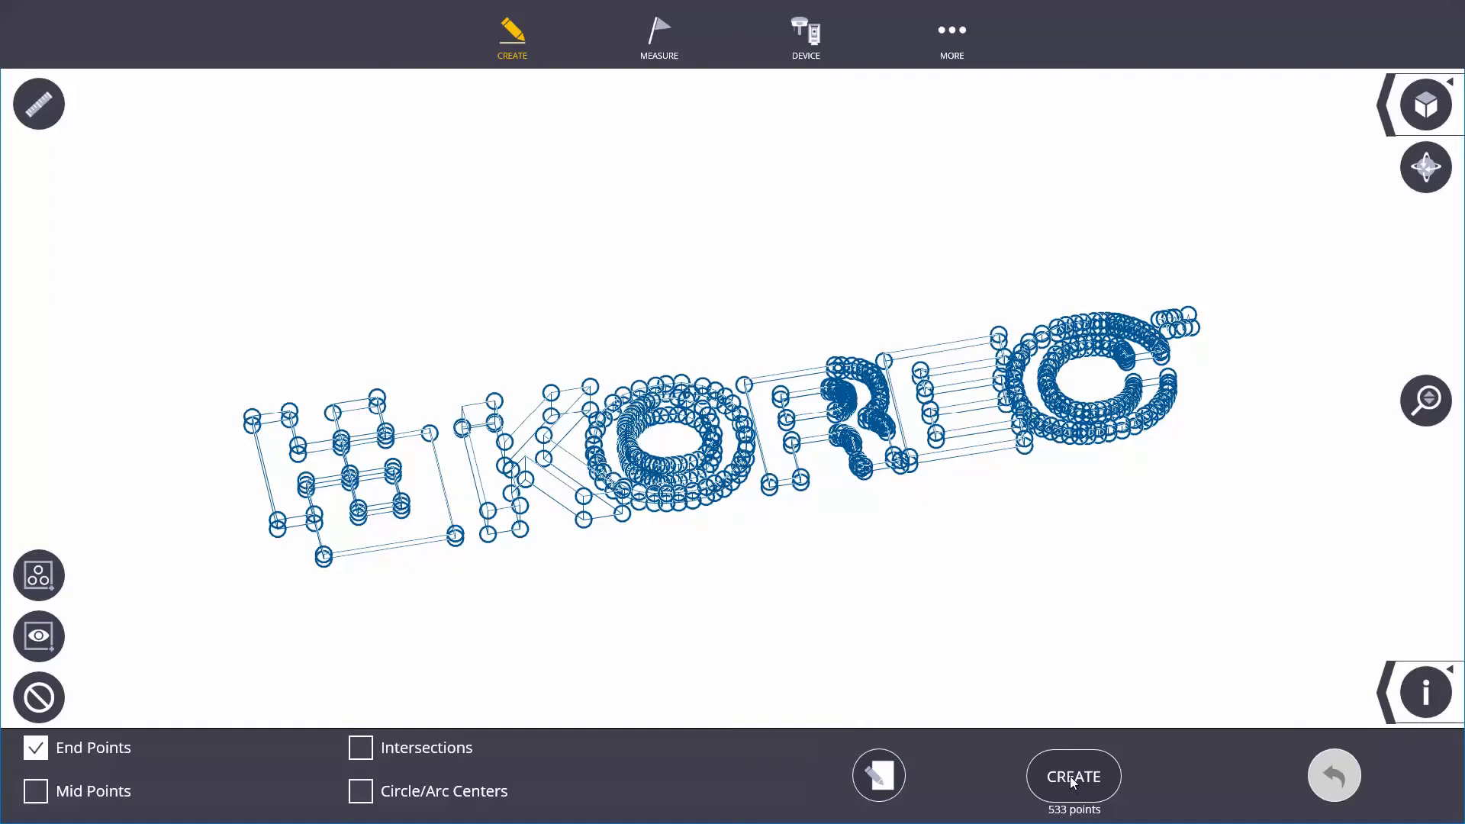
click(1096, 778)
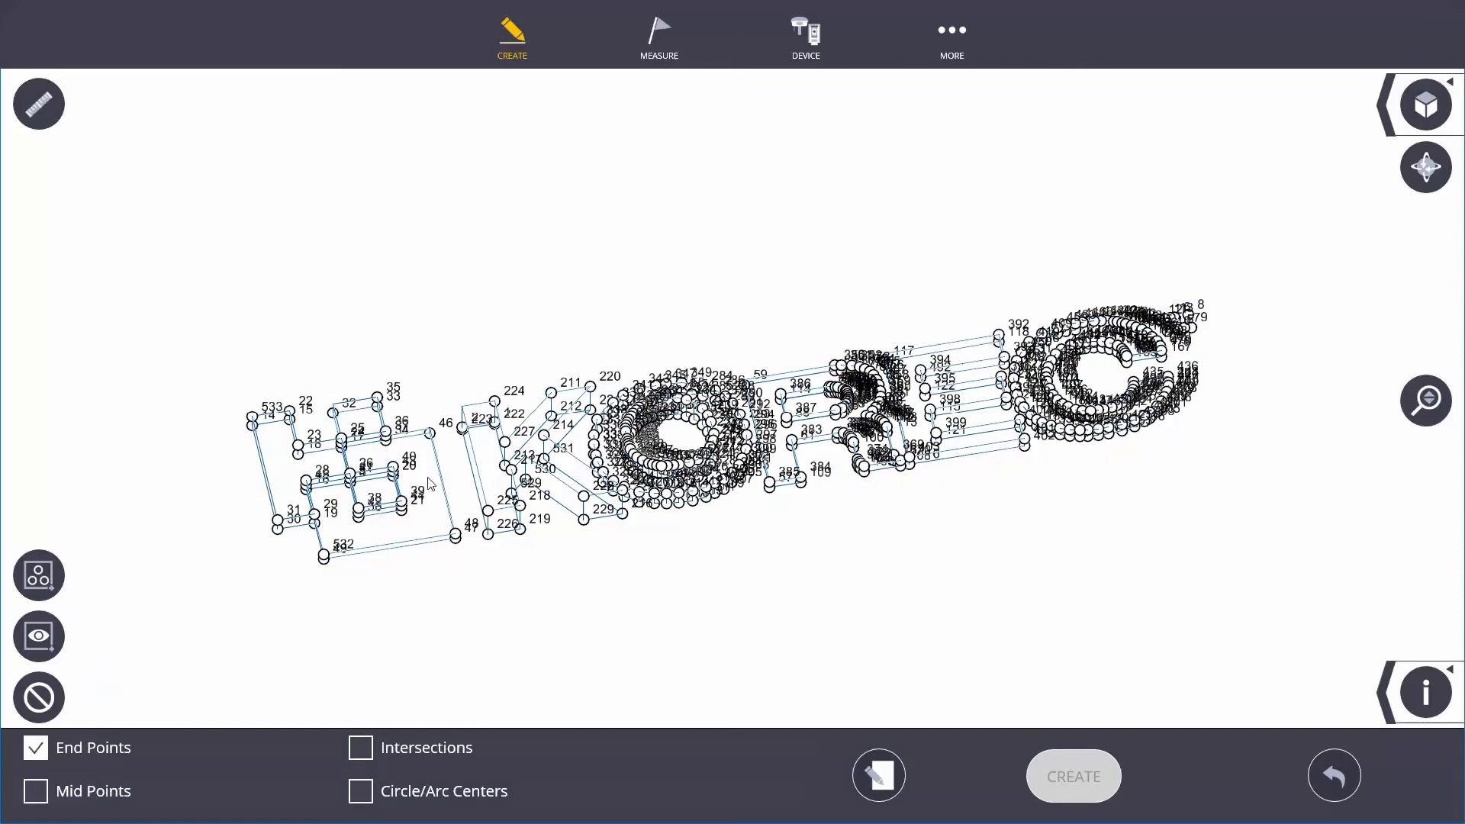
drag(456, 493, 516, 381)
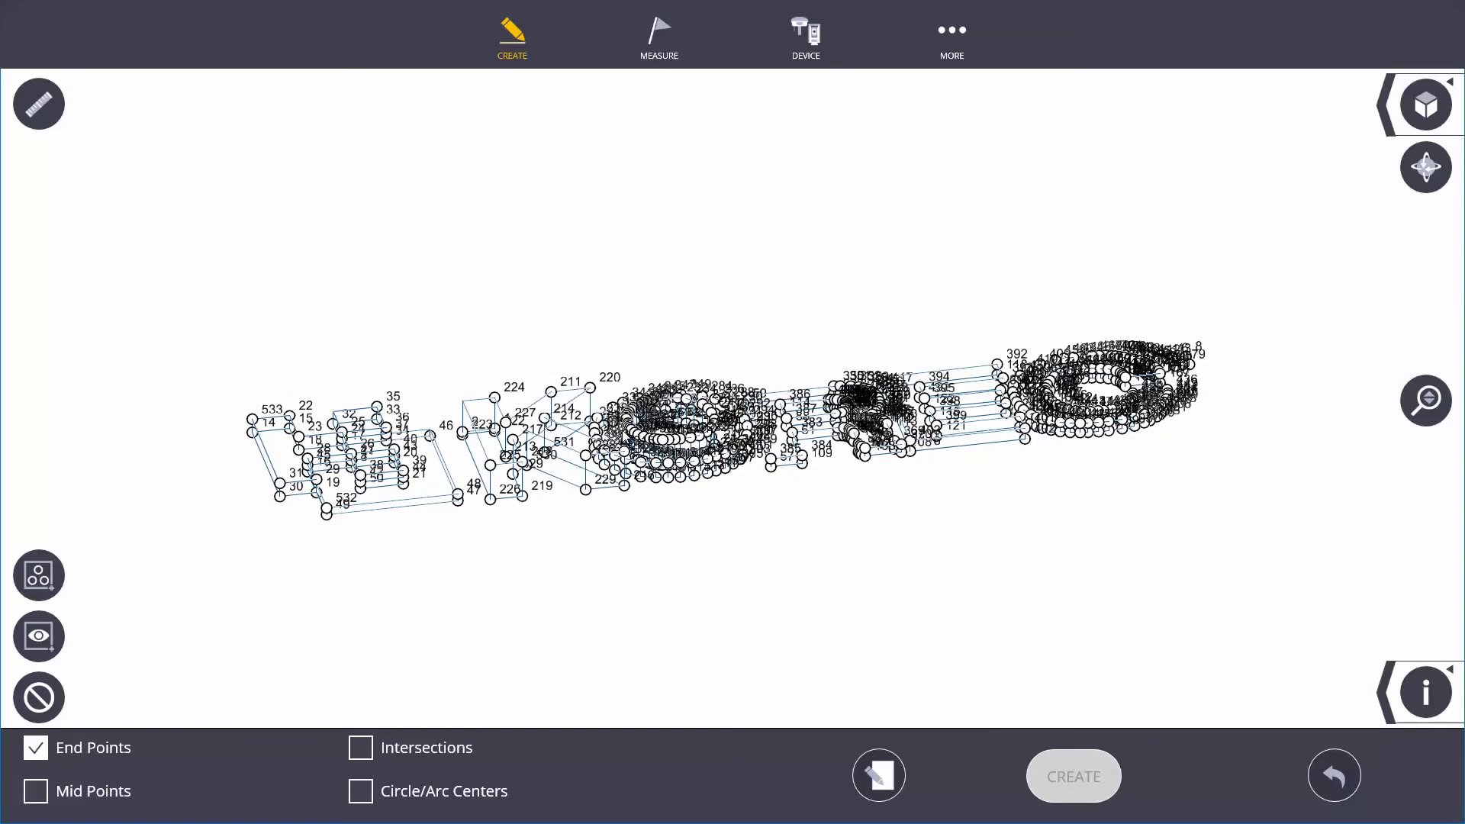
scroll(1024, 426, up, 5)
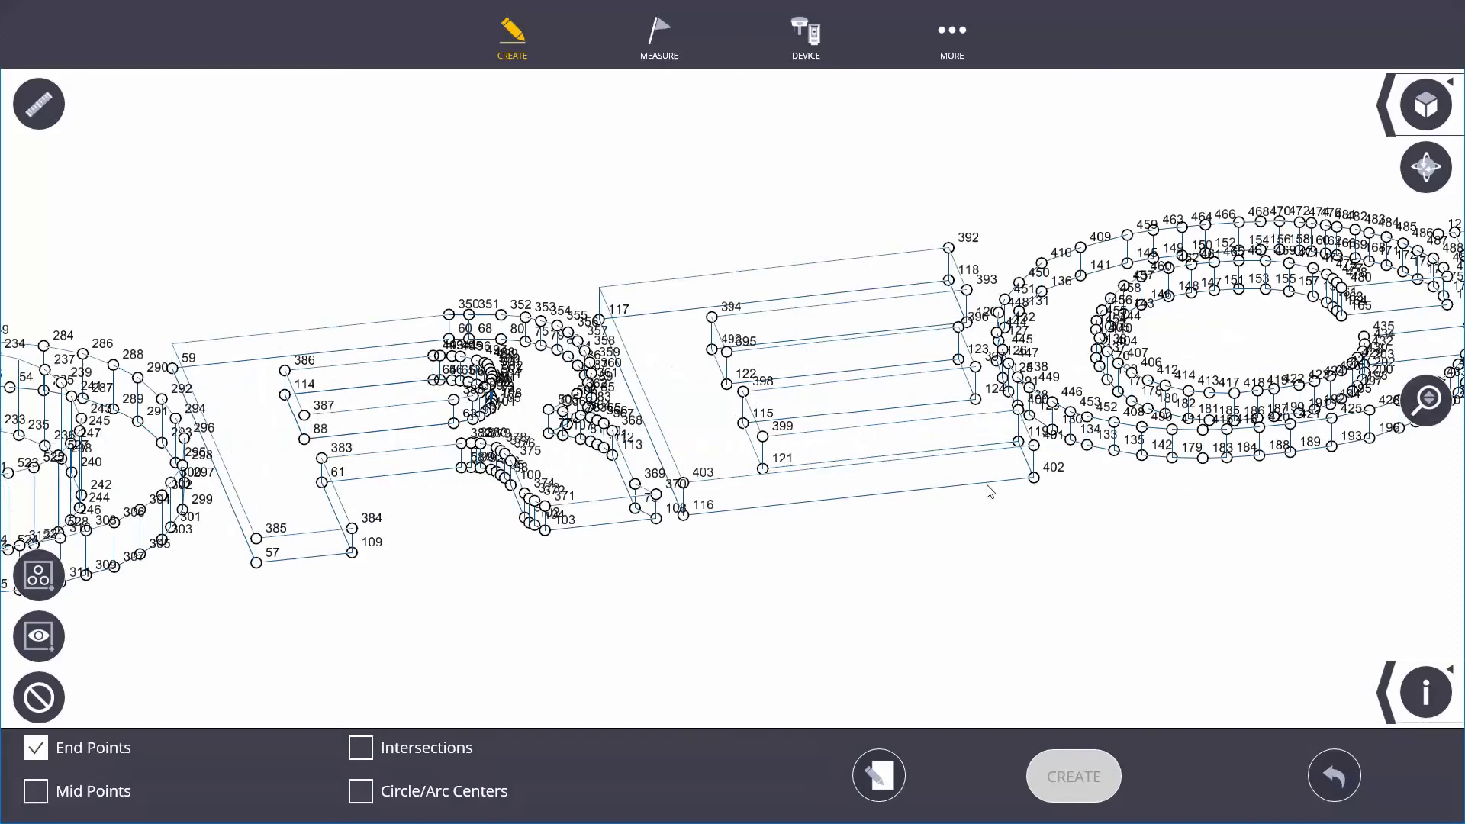
drag(818, 535, 696, 309)
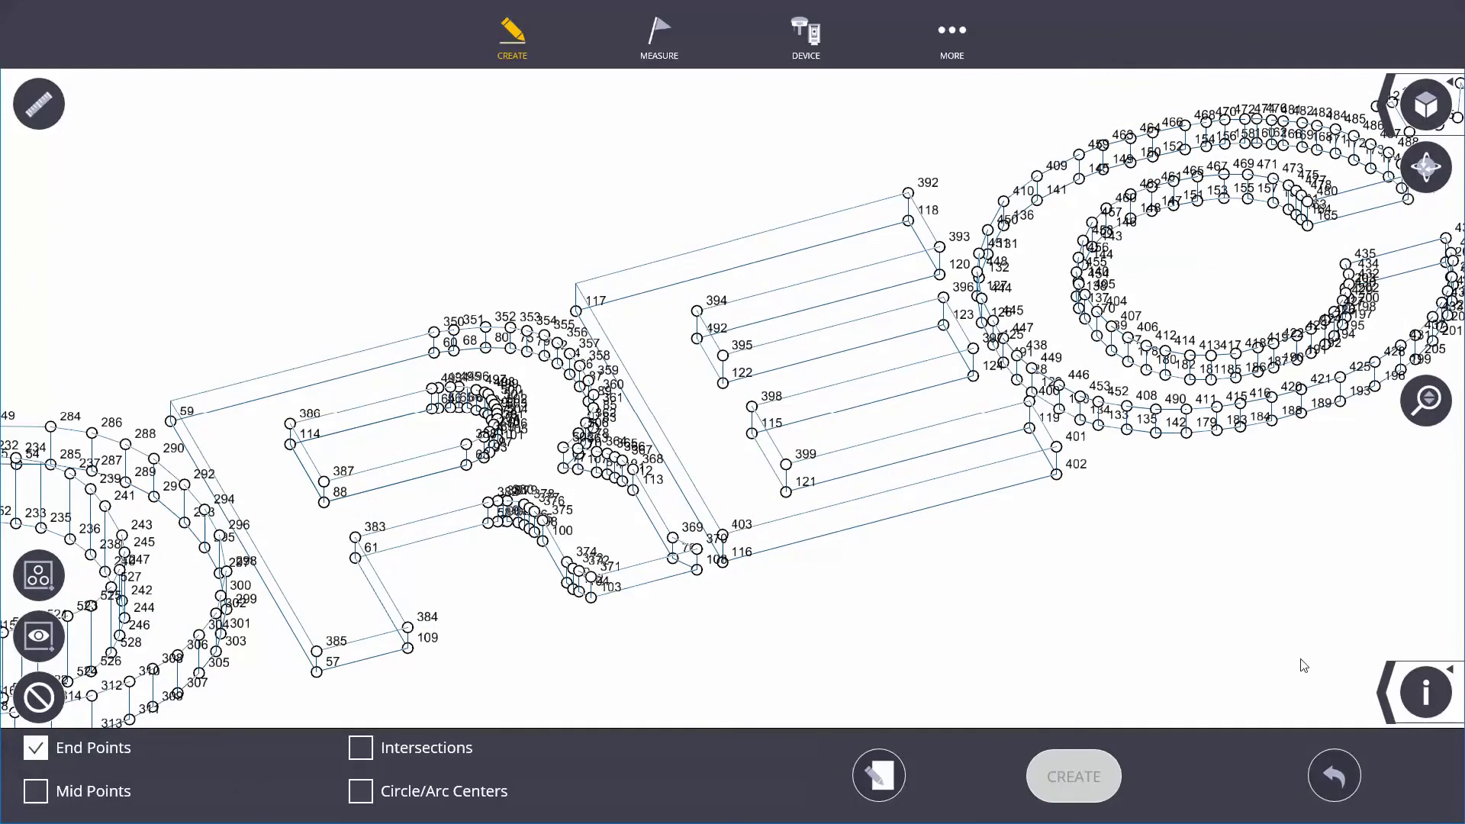
Hide layers 0 and Default in the Layers list, leaving only Korec displayed.
click(1385, 696)
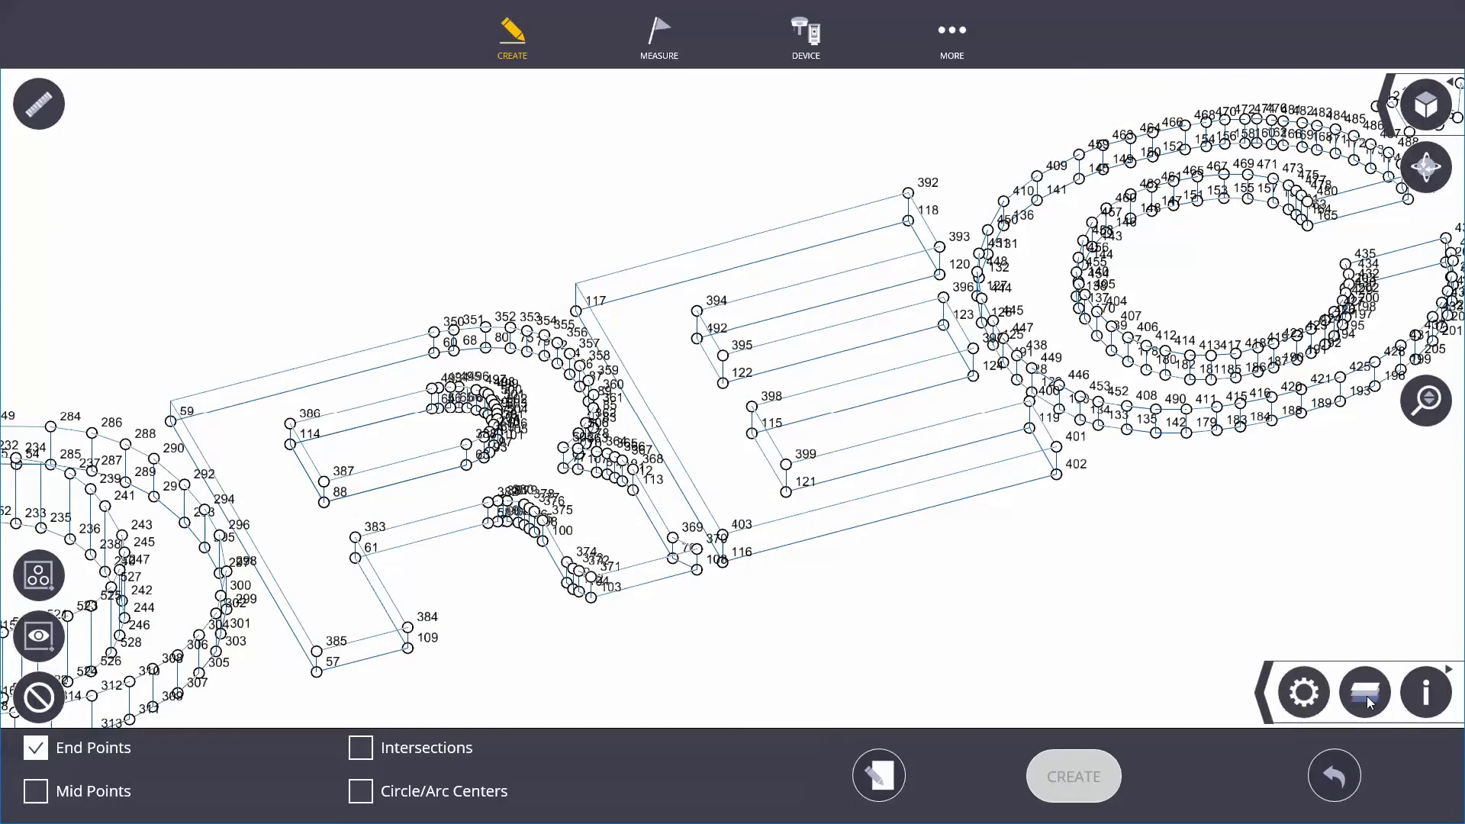
click(1365, 694)
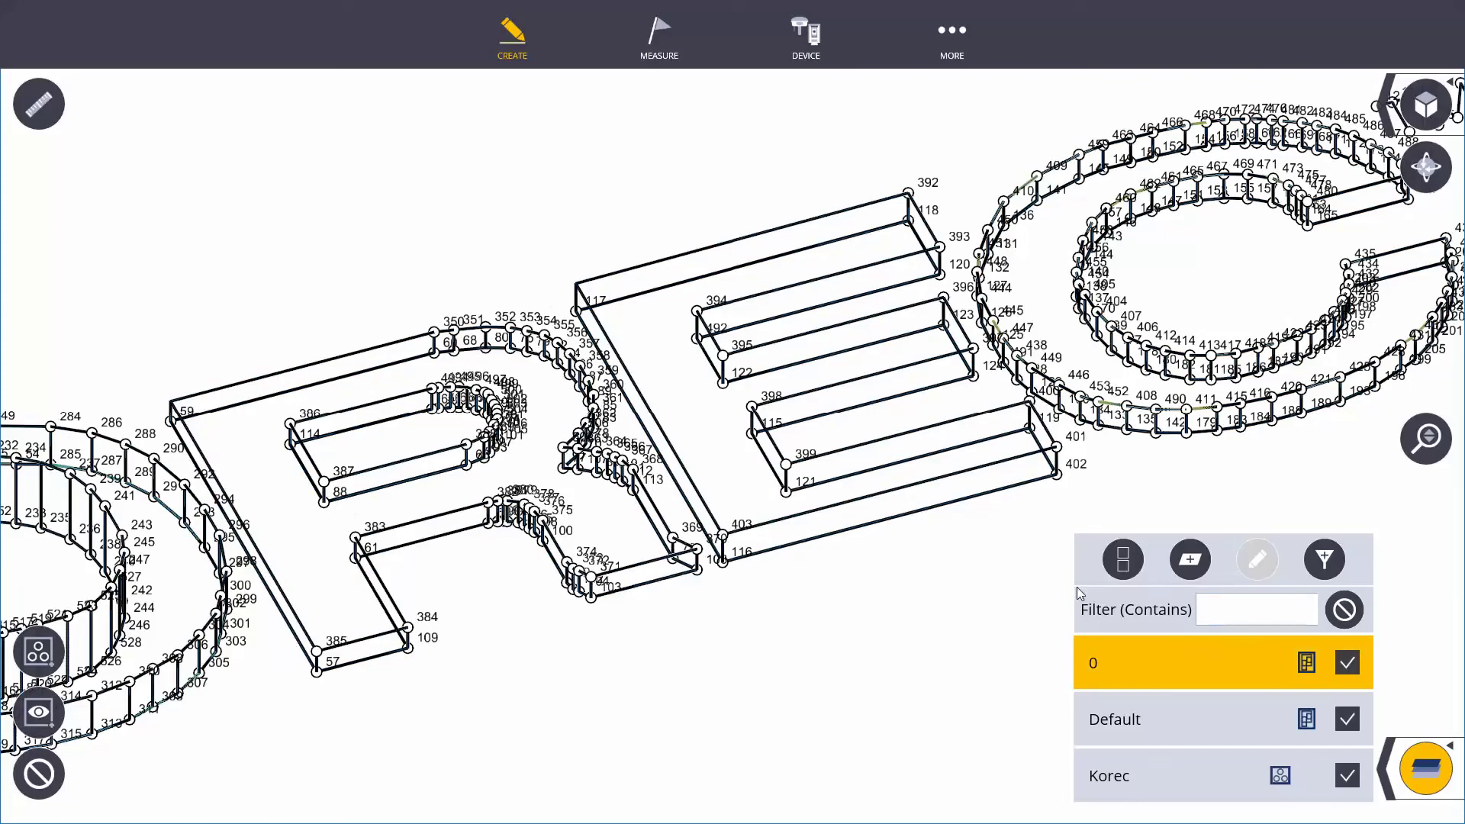
click(1124, 566)
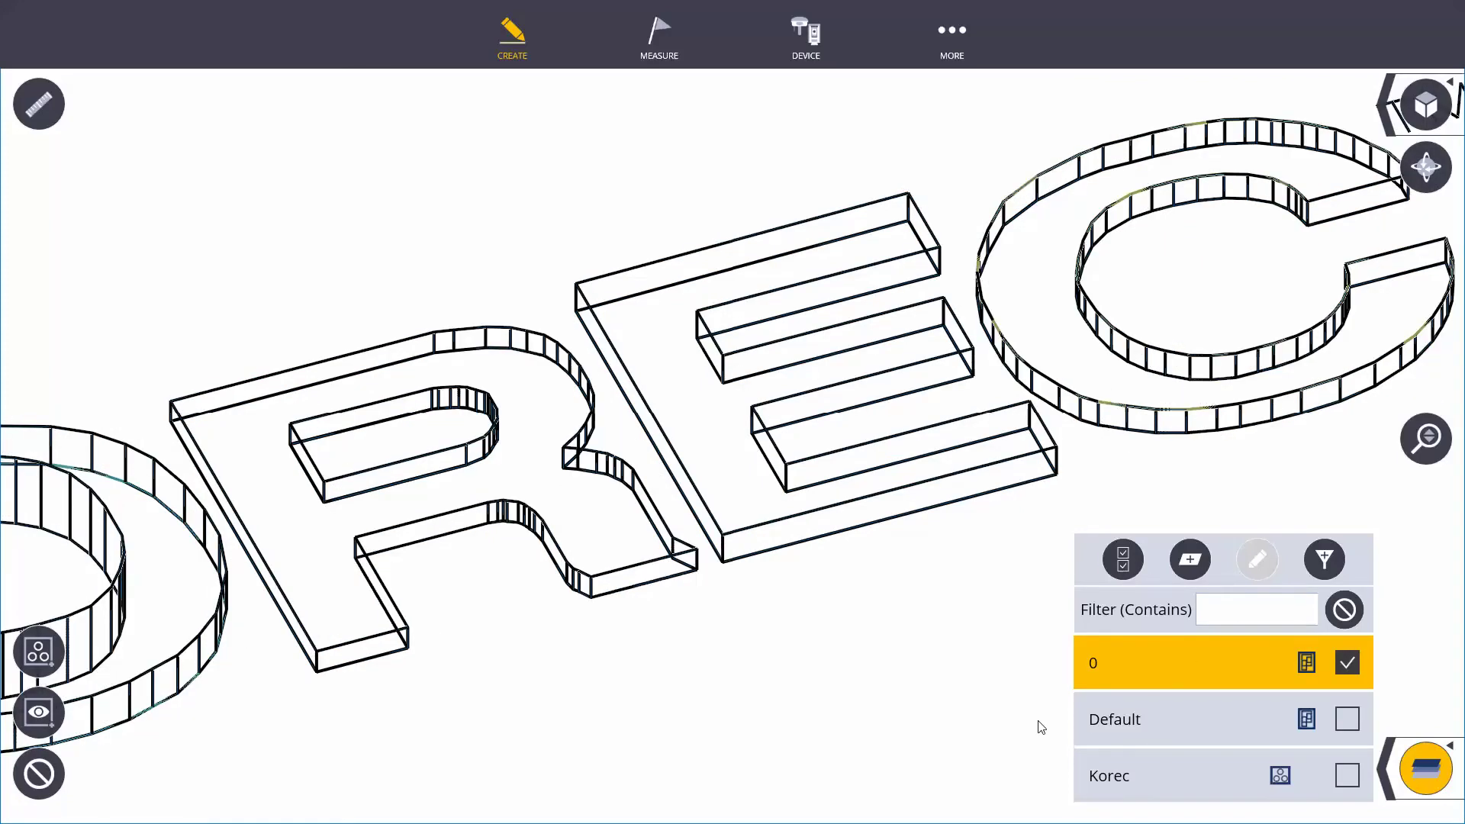
click(1348, 663)
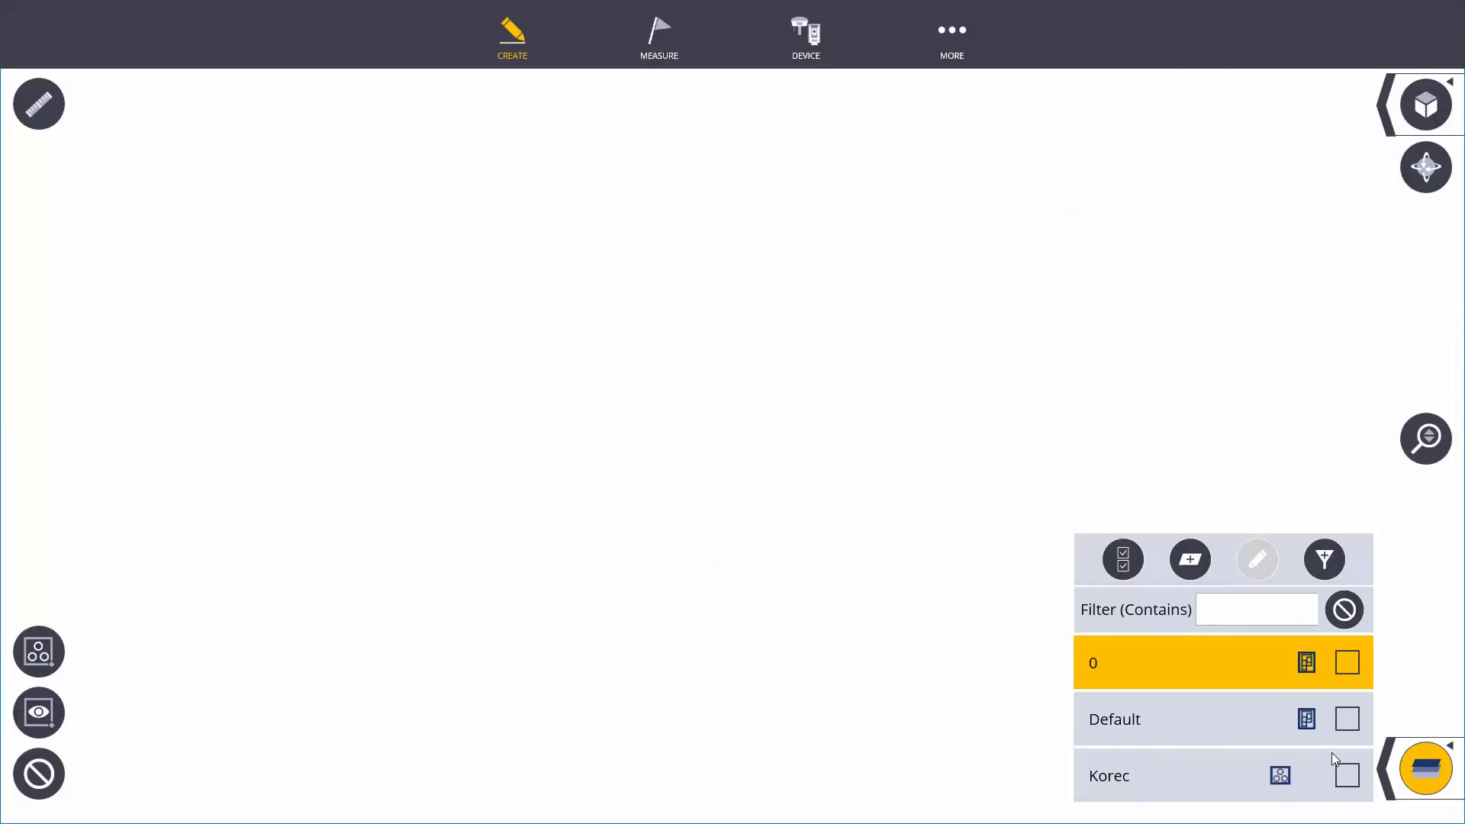
click(1348, 776)
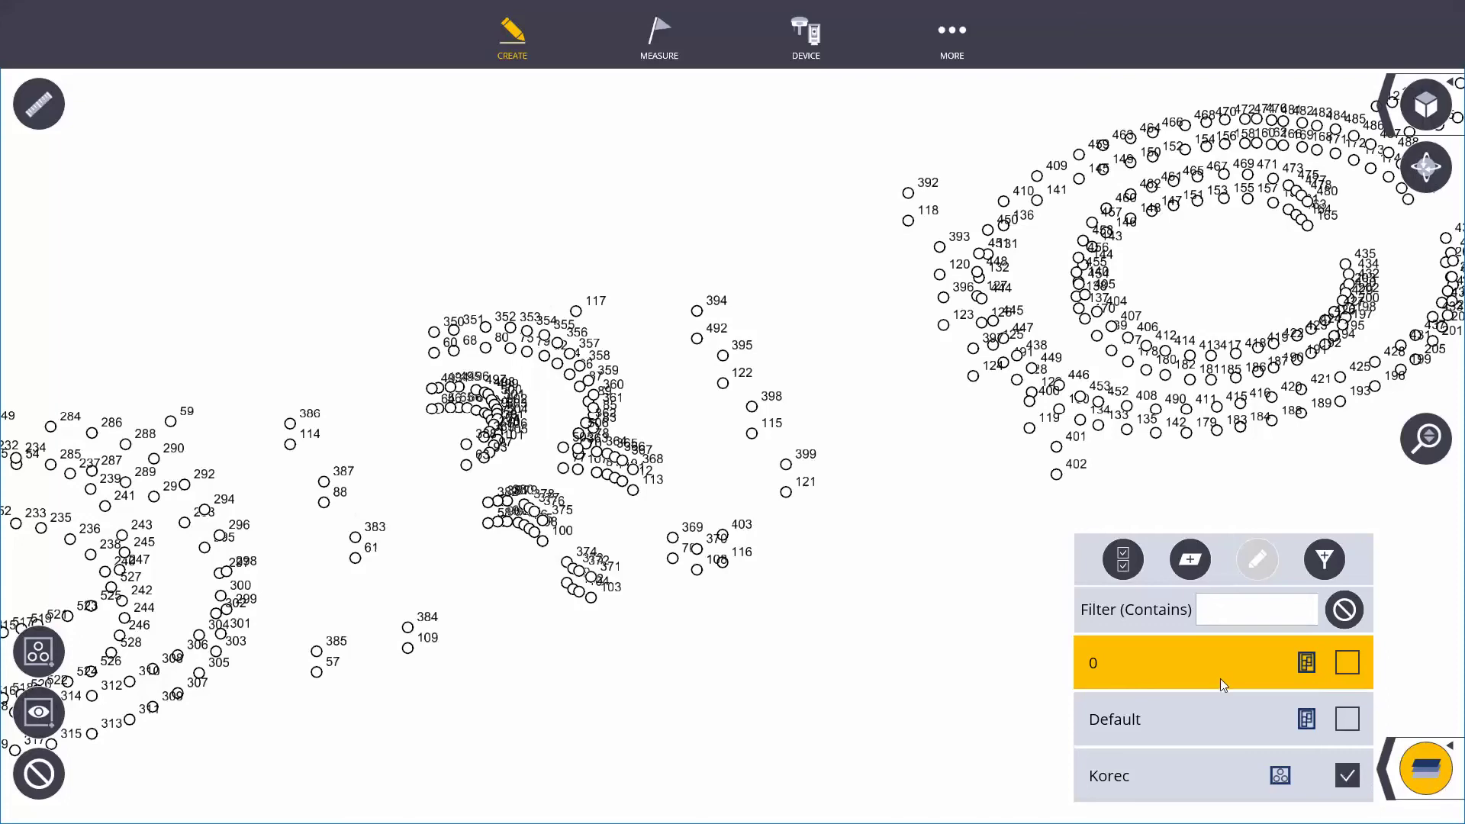
Turn layers 0, Default and Korec all back on so the linework reappears.
click(1440, 778)
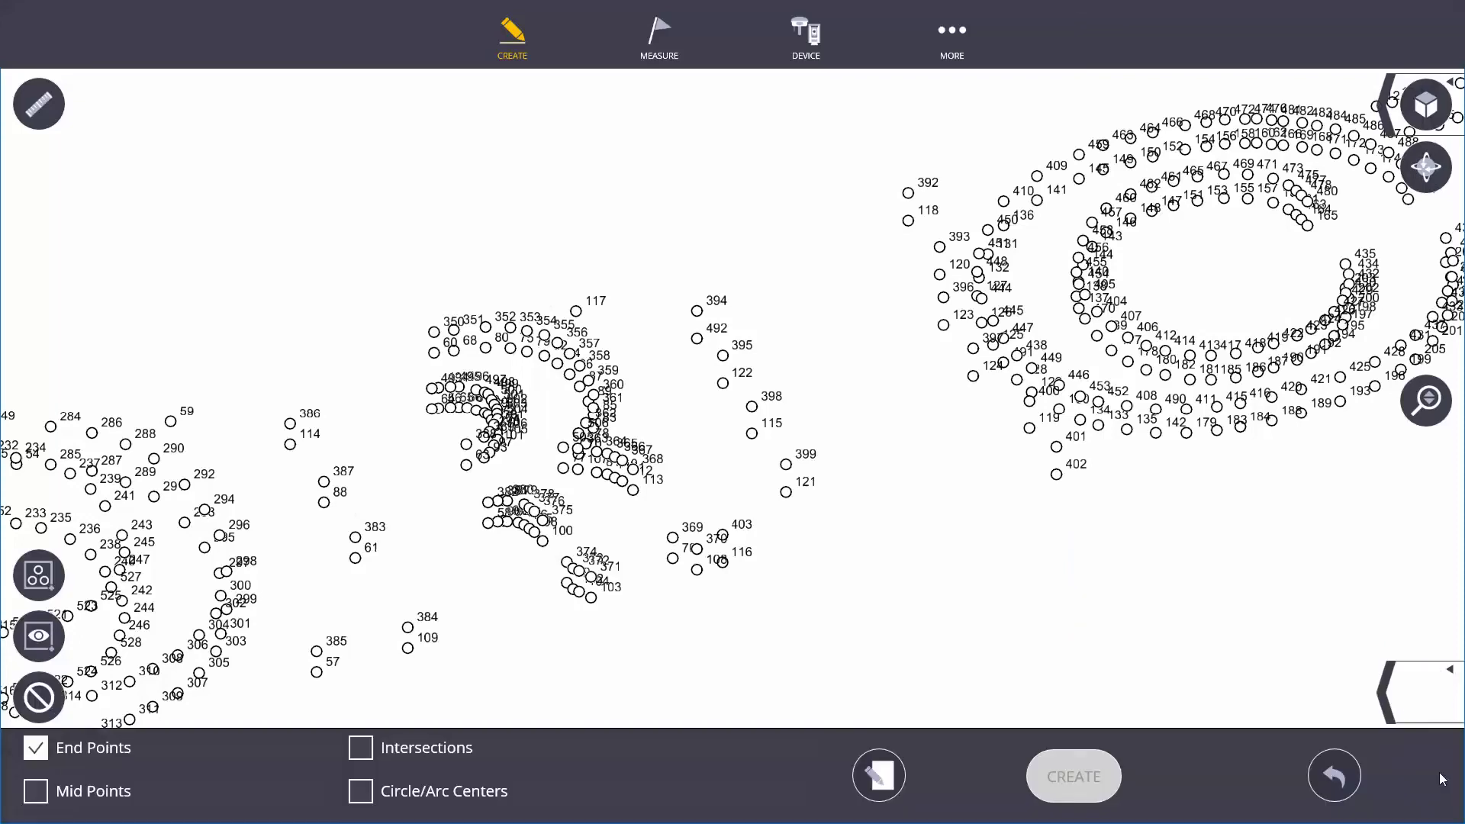
click(1385, 696)
click(1366, 694)
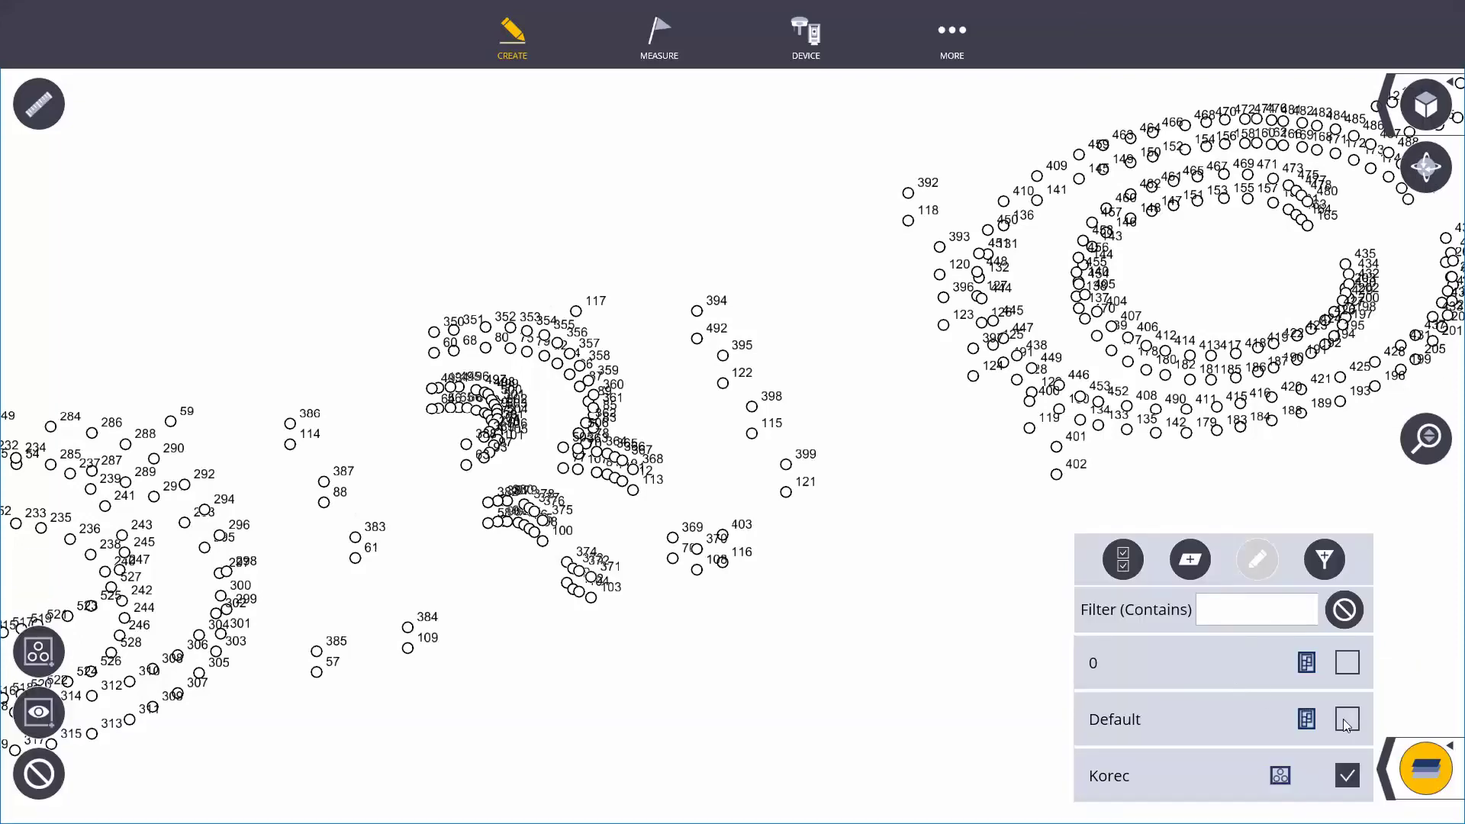
click(1123, 562)
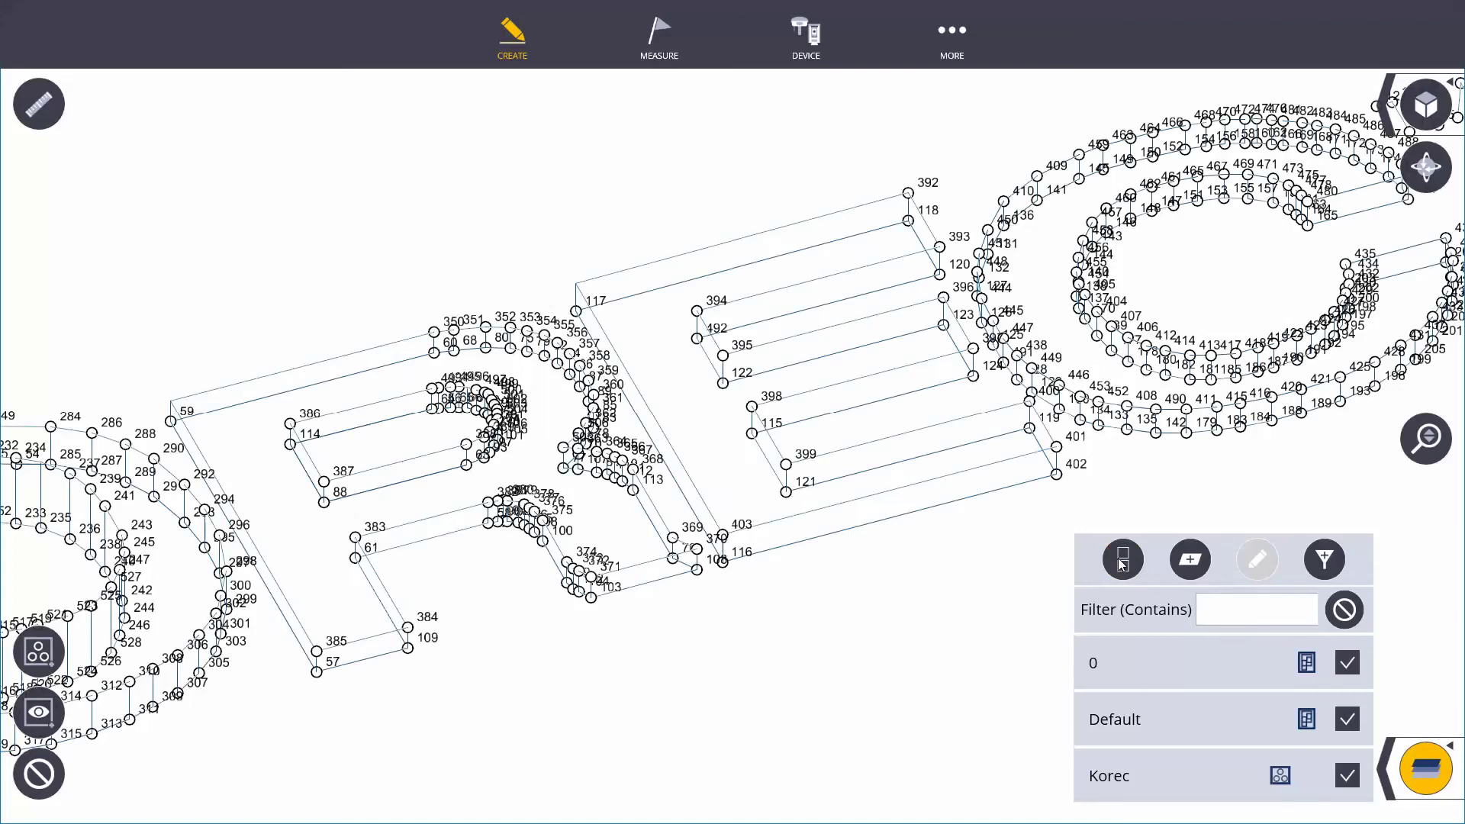
click(1122, 562)
click(1122, 561)
drag(879, 643, 772, 676)
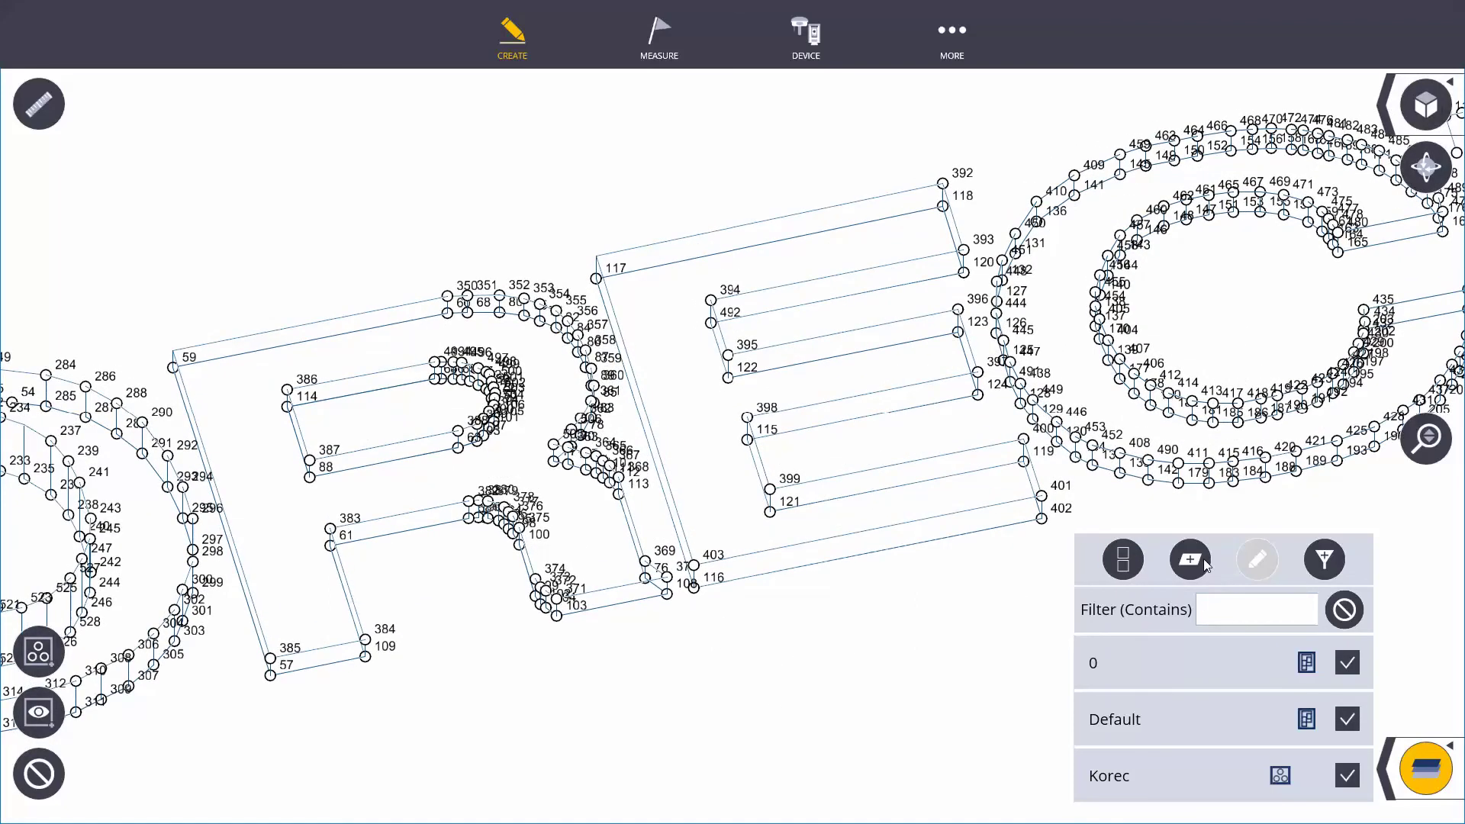
click(1424, 773)
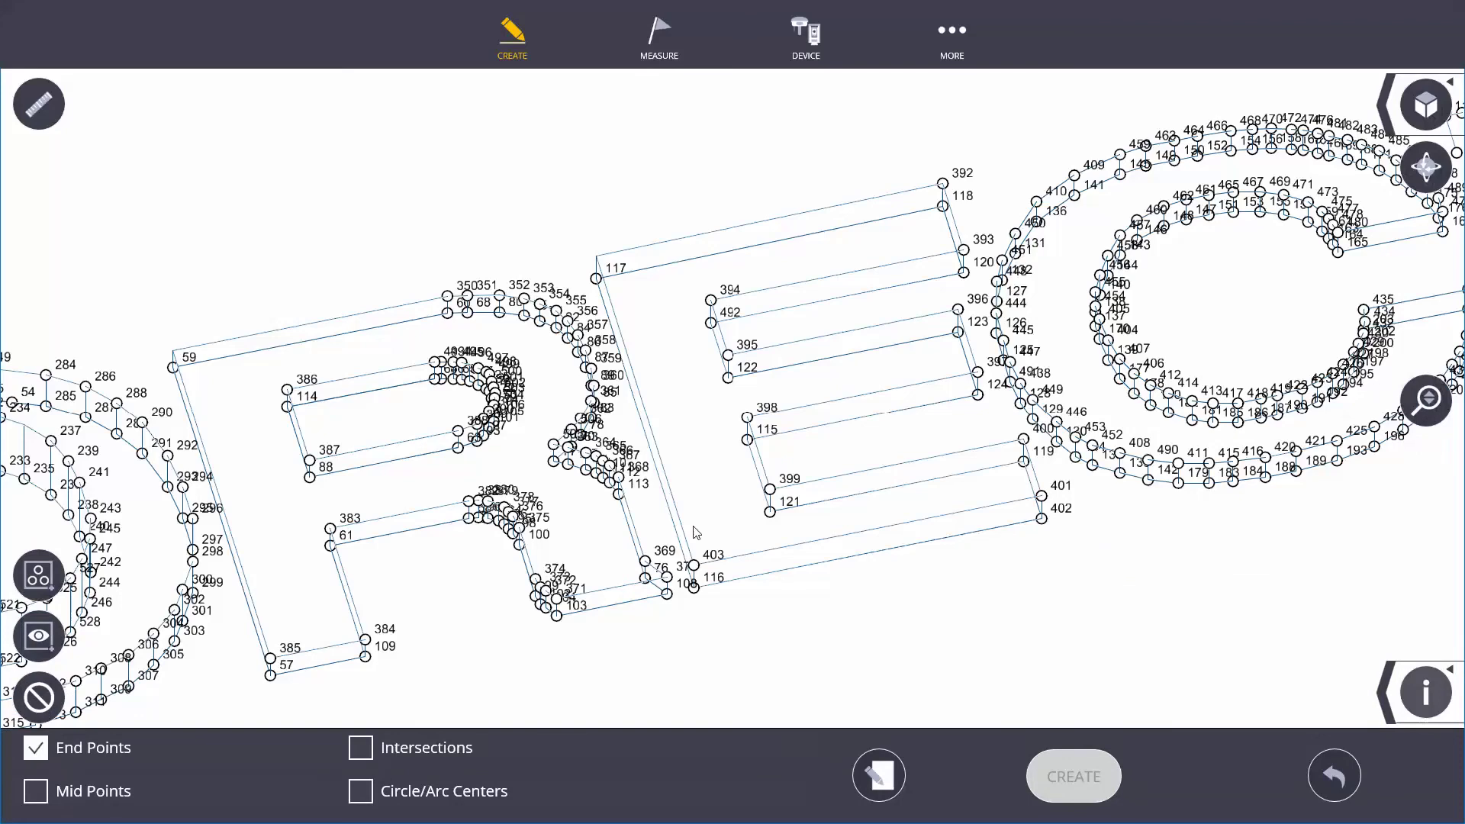
scroll(696, 532, down, 10)
mouse_move(650, 576)
mouse_down()
mouse_move(648, 641)
mouse_move(645, 626)
mouse_up()
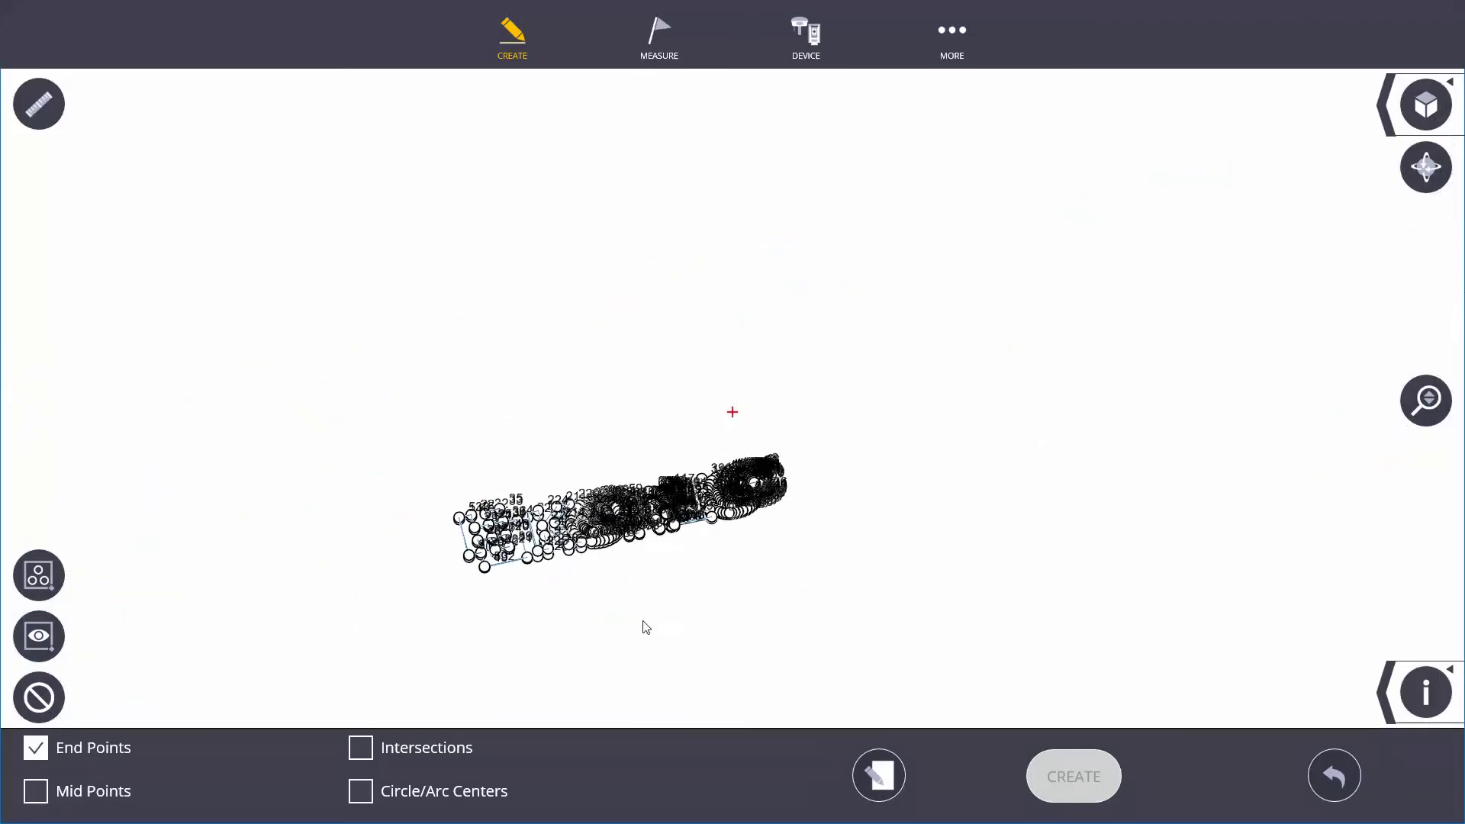
scroll(605, 572, up, 10)
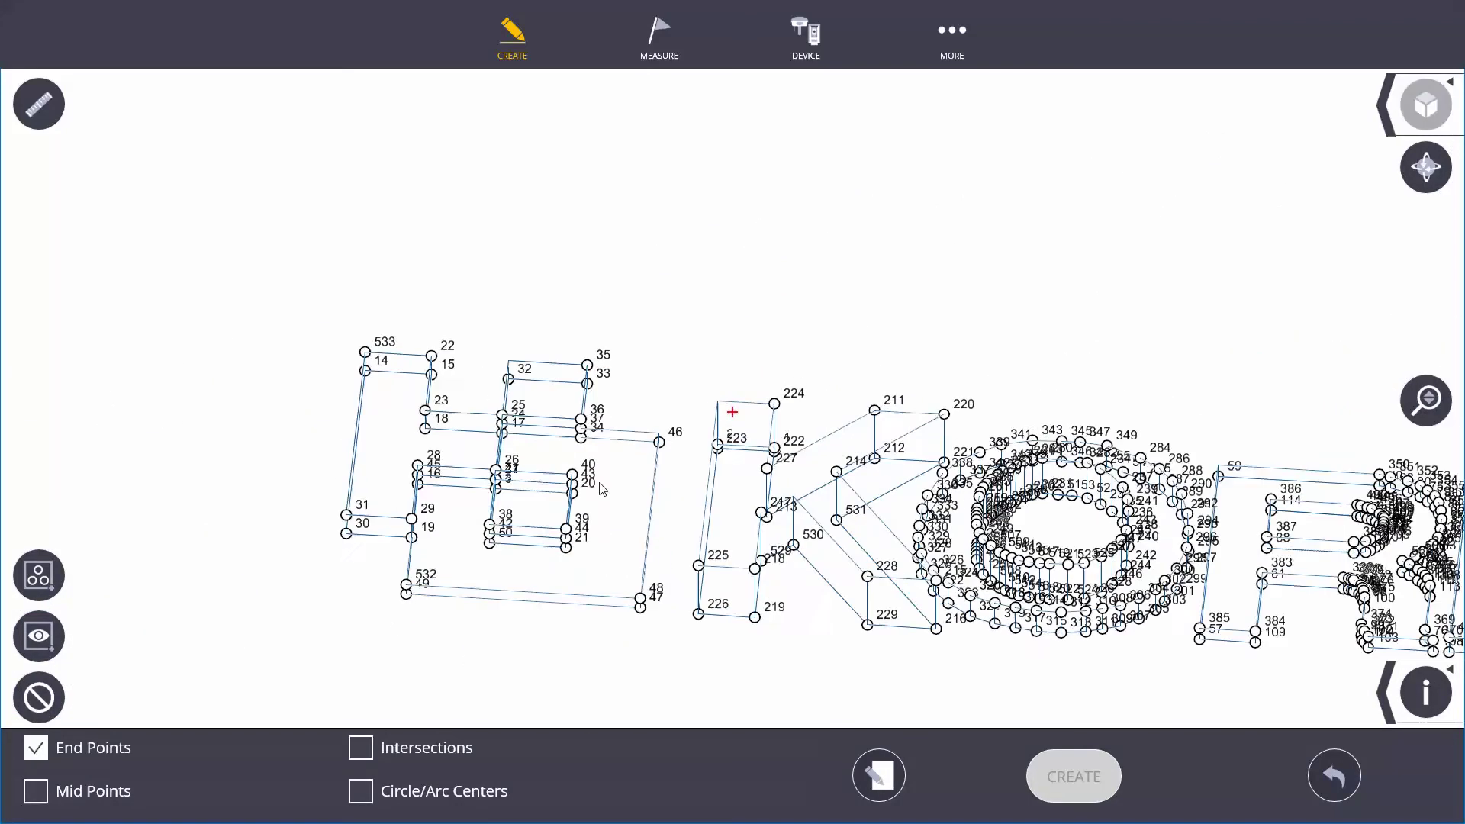
drag(603, 490, 619, 561)
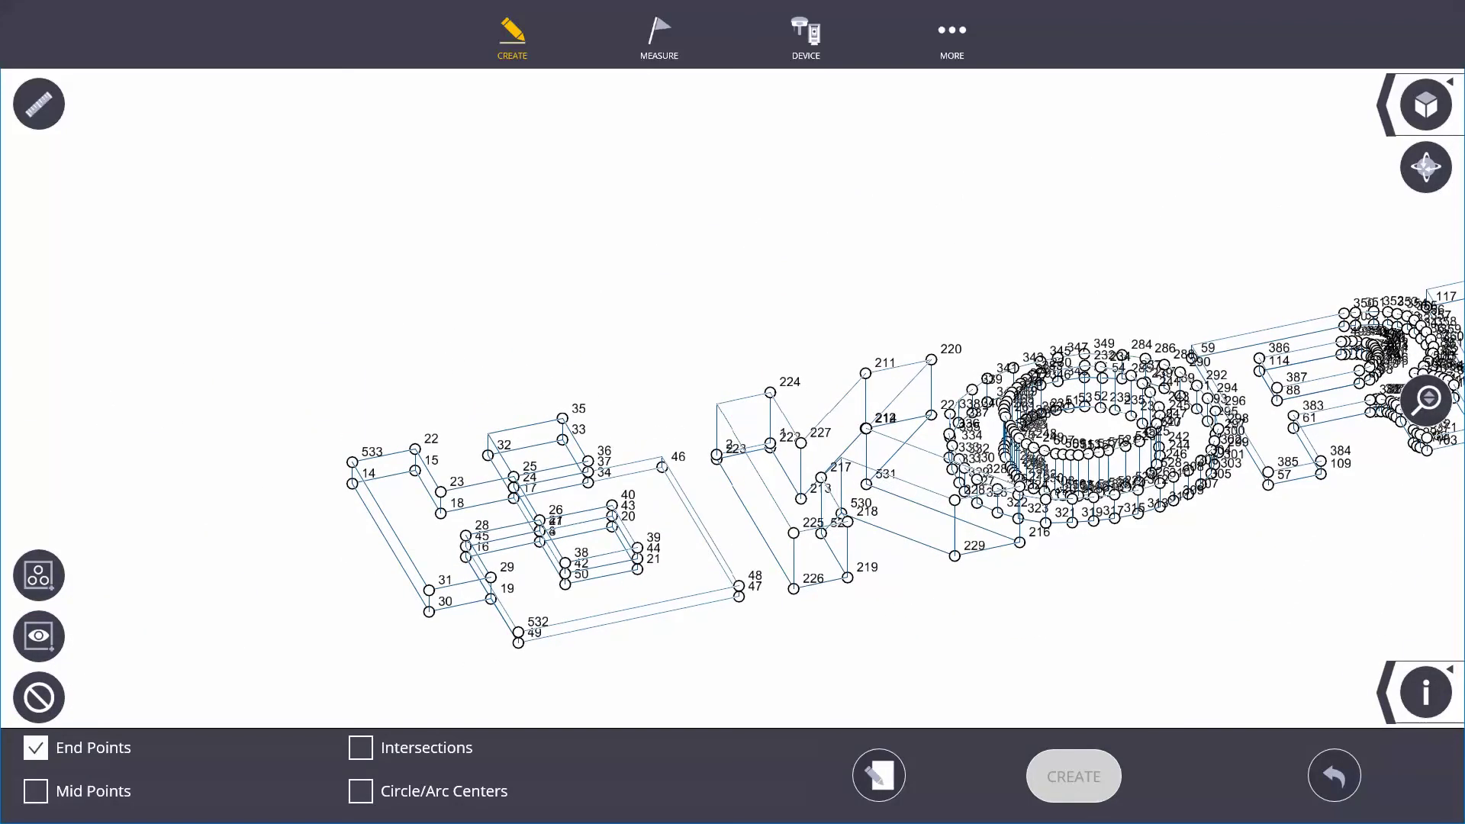
scroll(918, 473, down, 5)
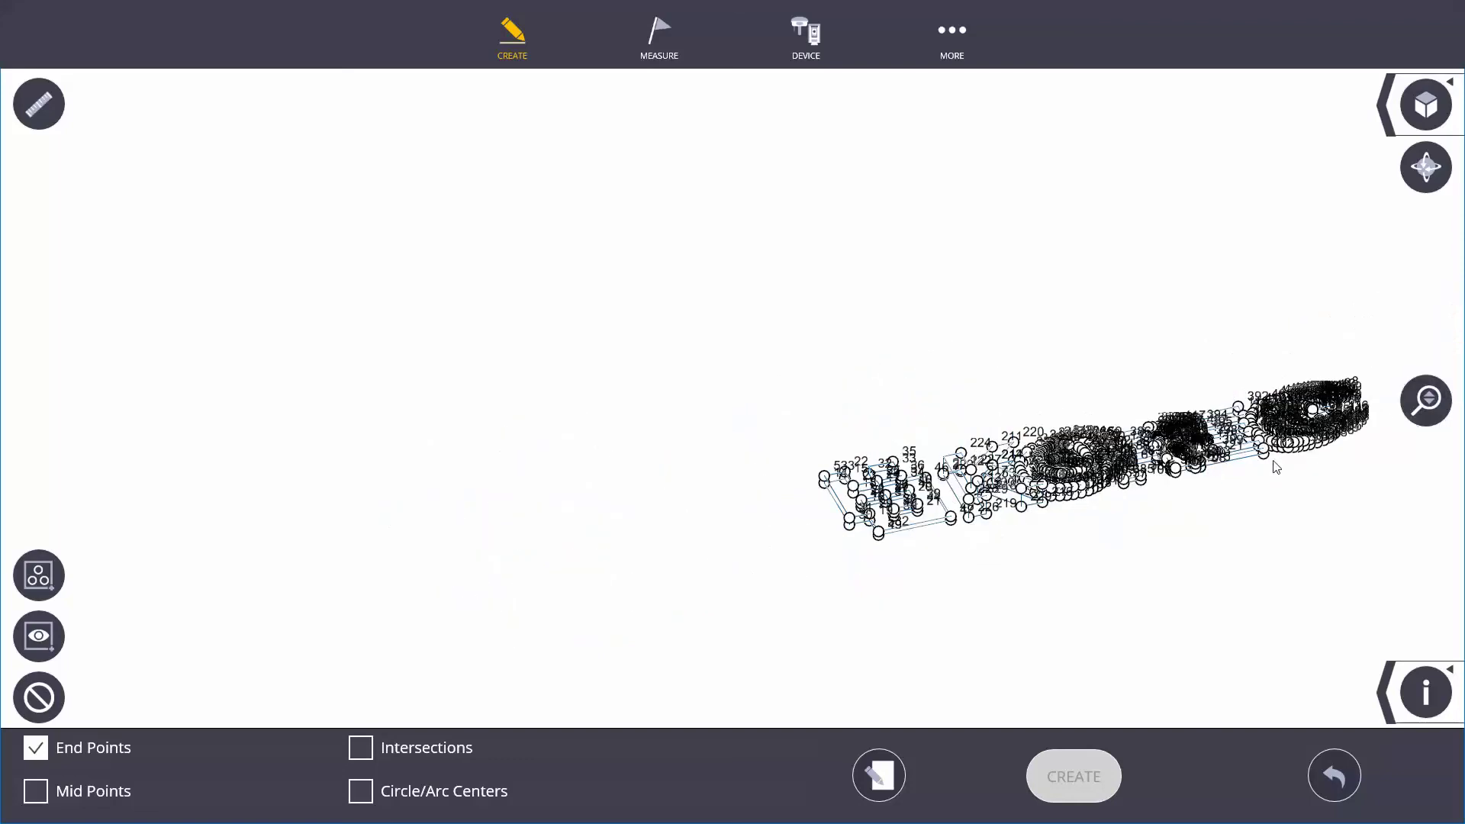